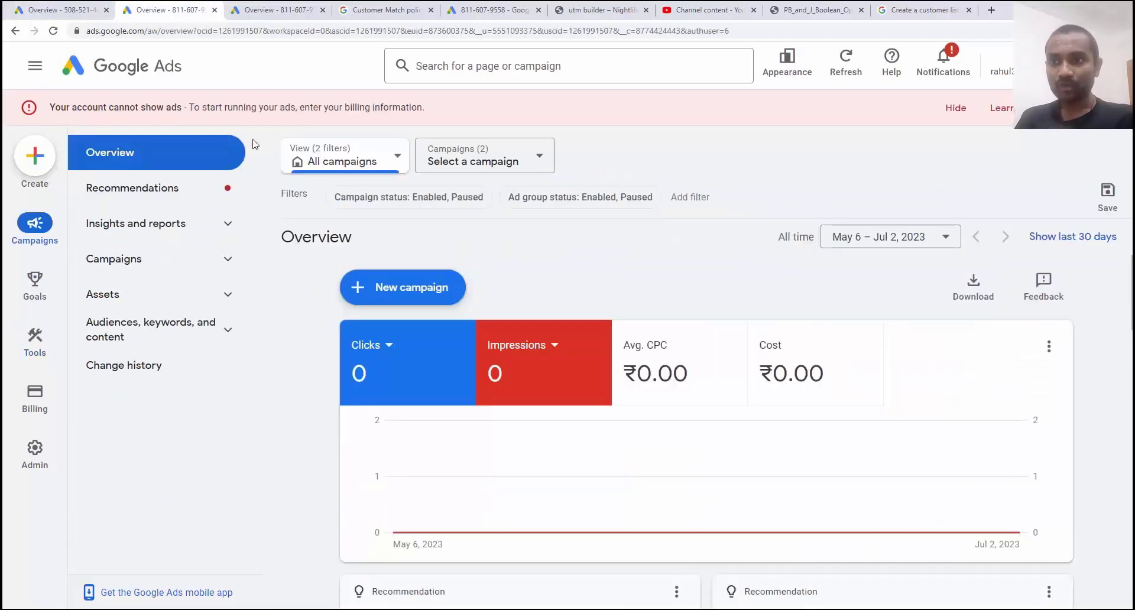
Open Audience manager from the Shared library section of Tools.
{"action": "mouse_move", "coordinate": [50, 341]}
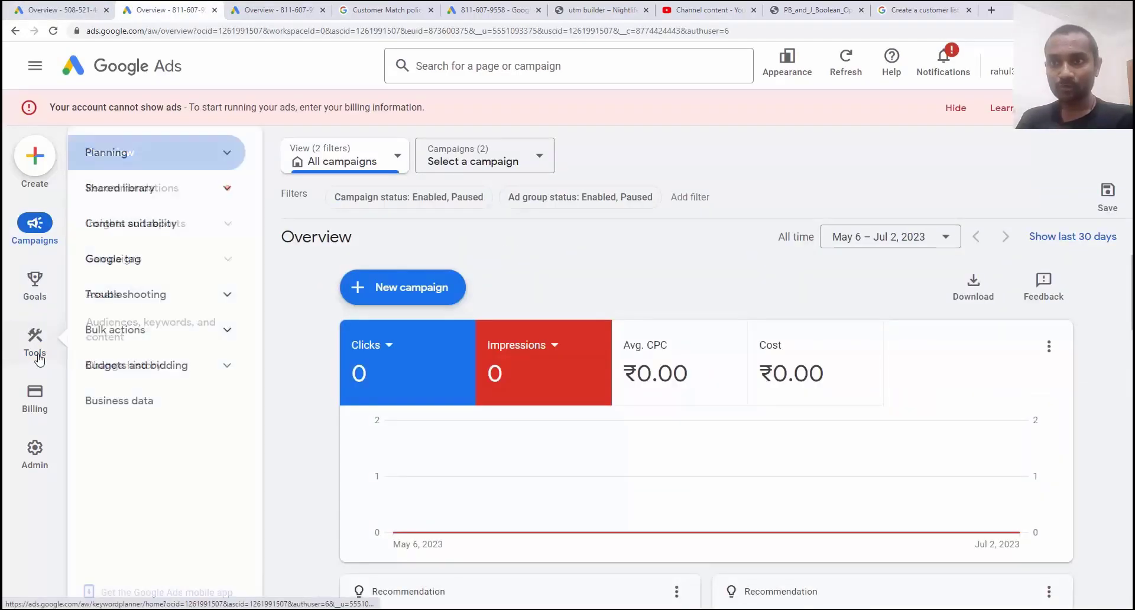
{"action": "left_click", "coordinate": [161, 200]}
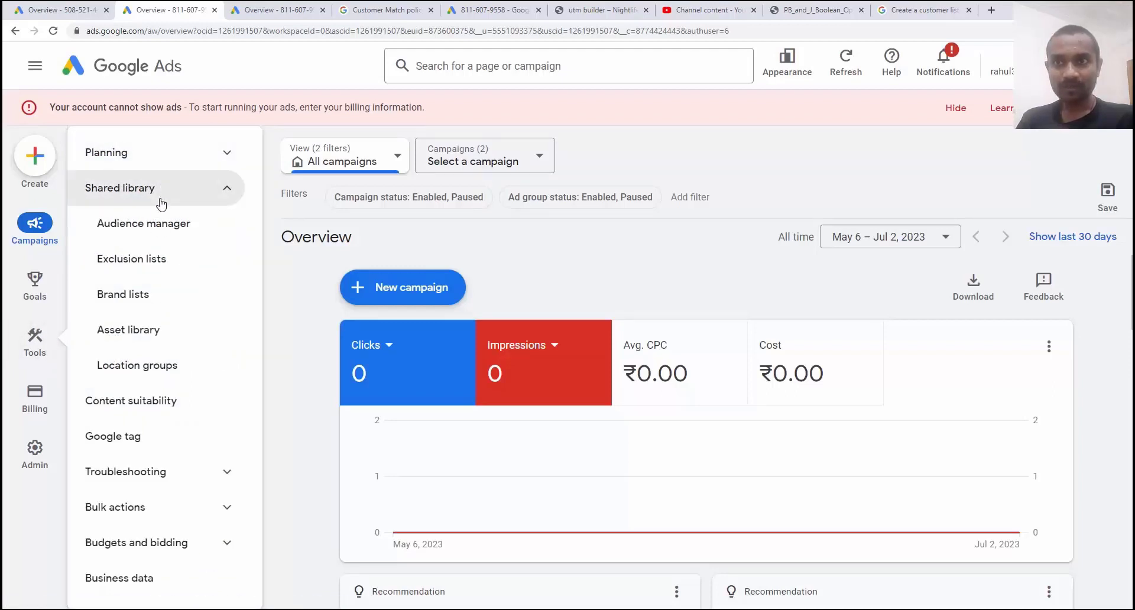
{"action": "left_click", "coordinate": [160, 238]}
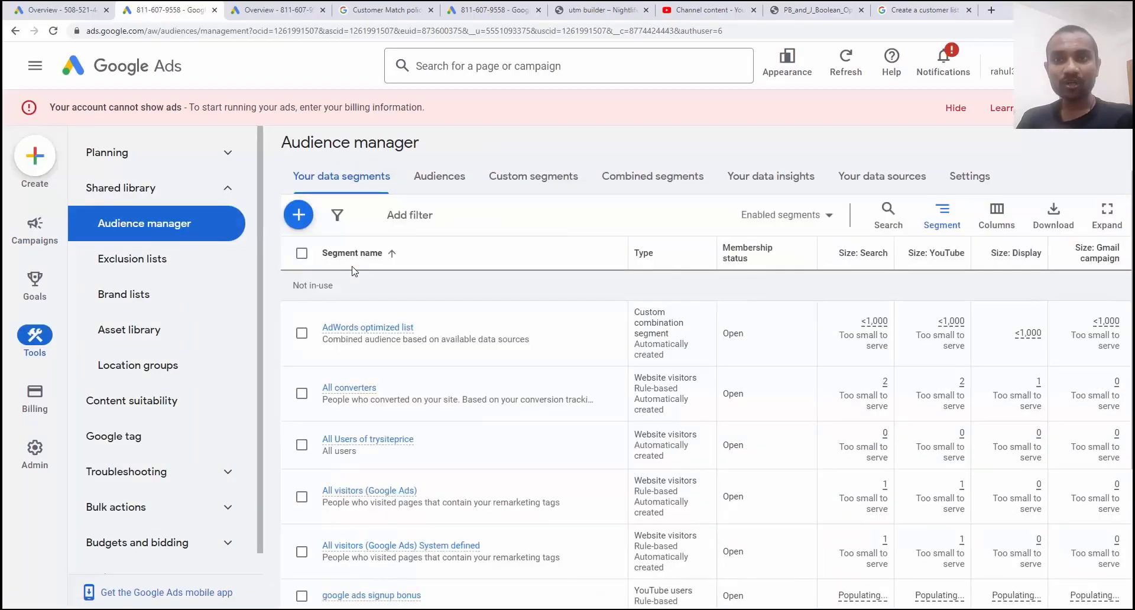
Create a new Customer list segment named 'customer list purchased already 3723'.
{"action": "left_click", "coordinate": [298, 216]}
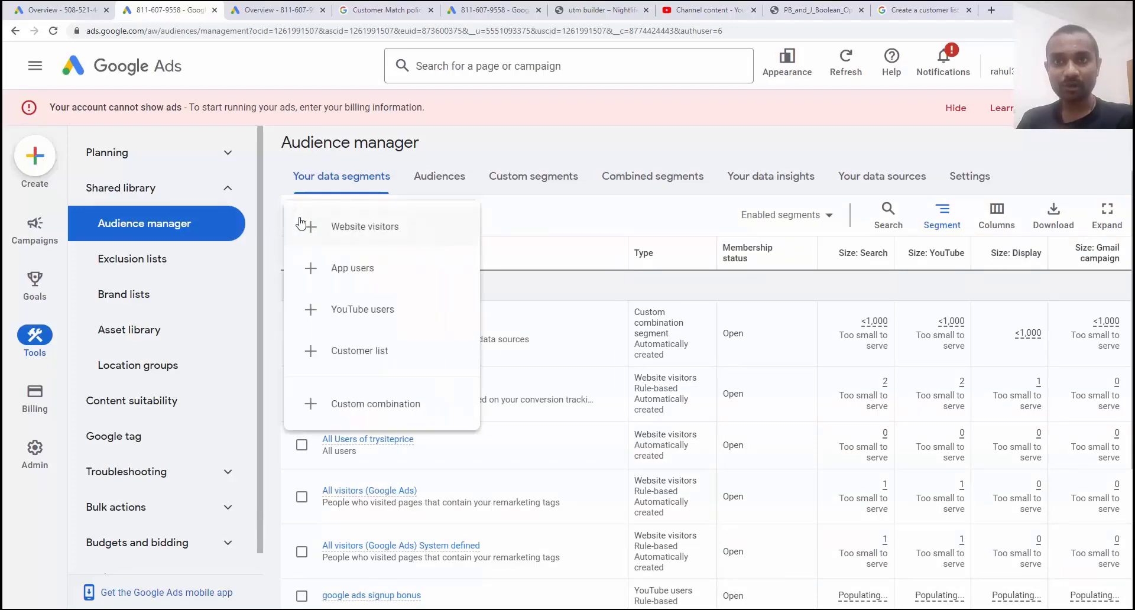
{"action": "left_click", "coordinate": [353, 355]}
{"action": "left_click", "coordinate": [505, 155]}
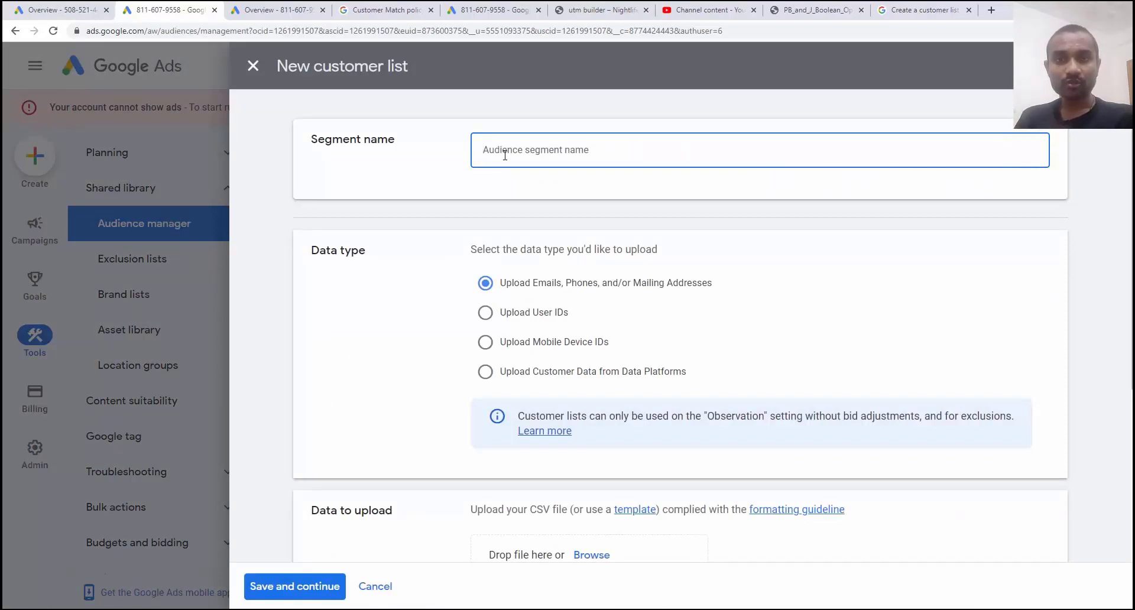
{"action": "type", "text": "cu"}
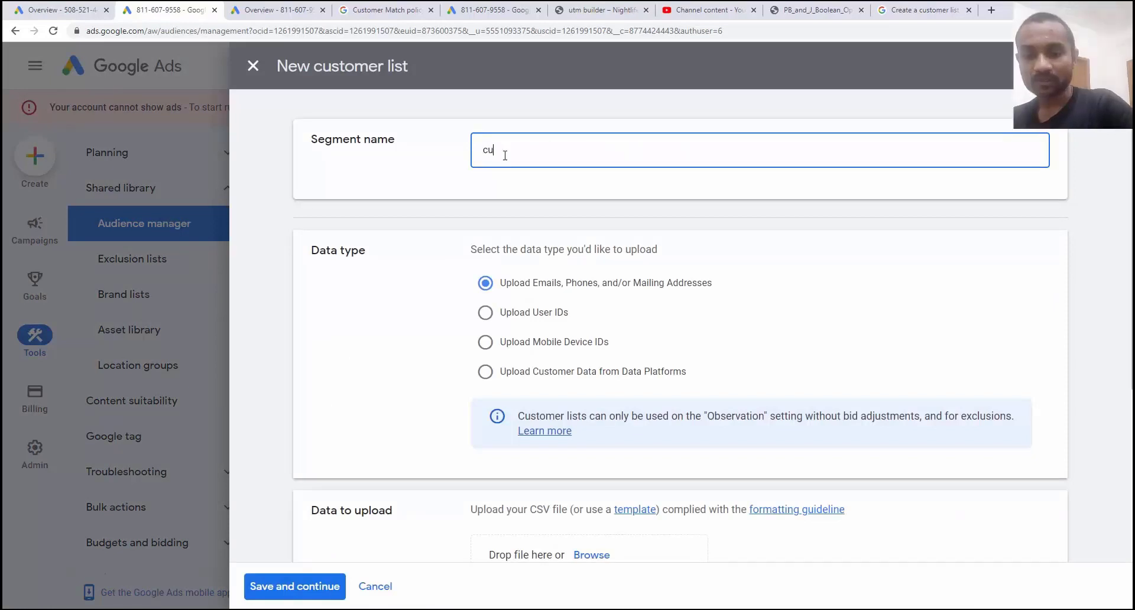
{"action": "type", "text": "stomer list purchased already"}
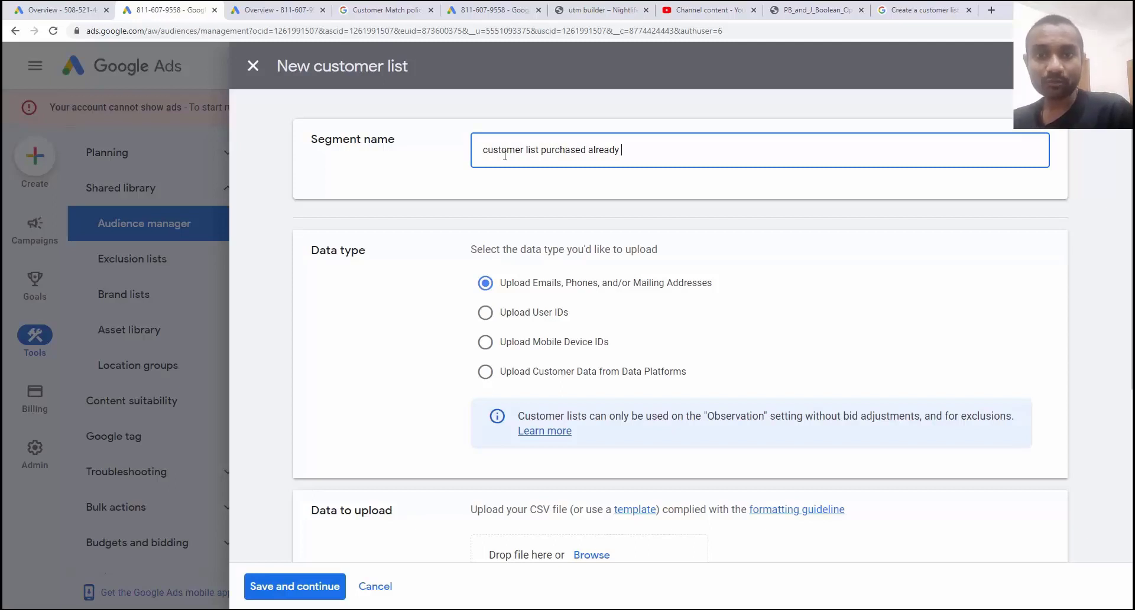
{"action": "type", "text": "7"}
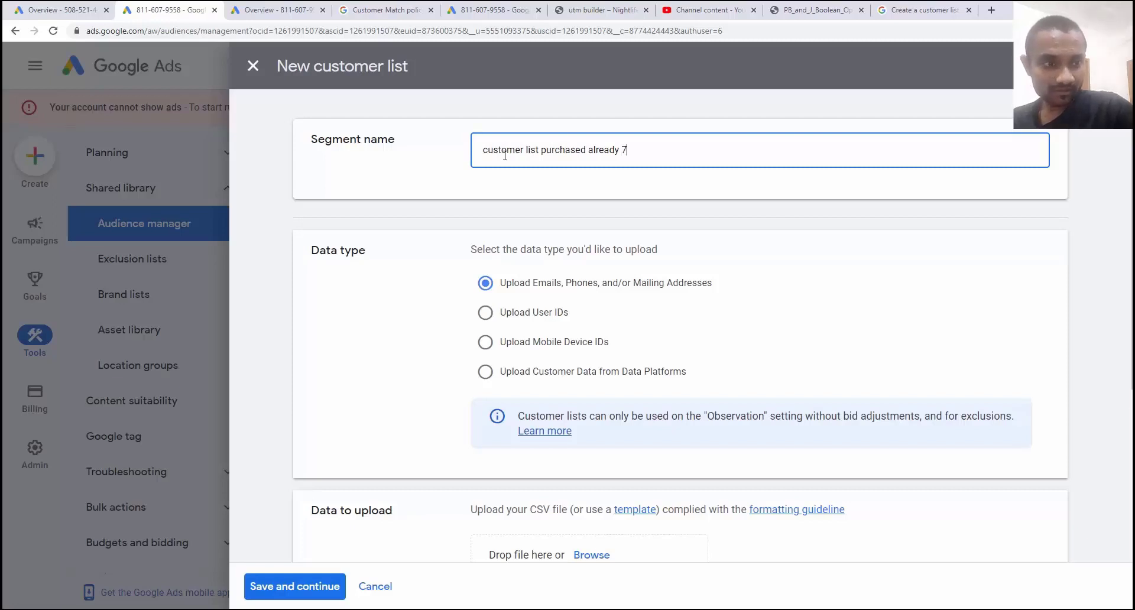
{"action": "key", "text": "BackSpace"}
{"action": "type", "text": "37"}
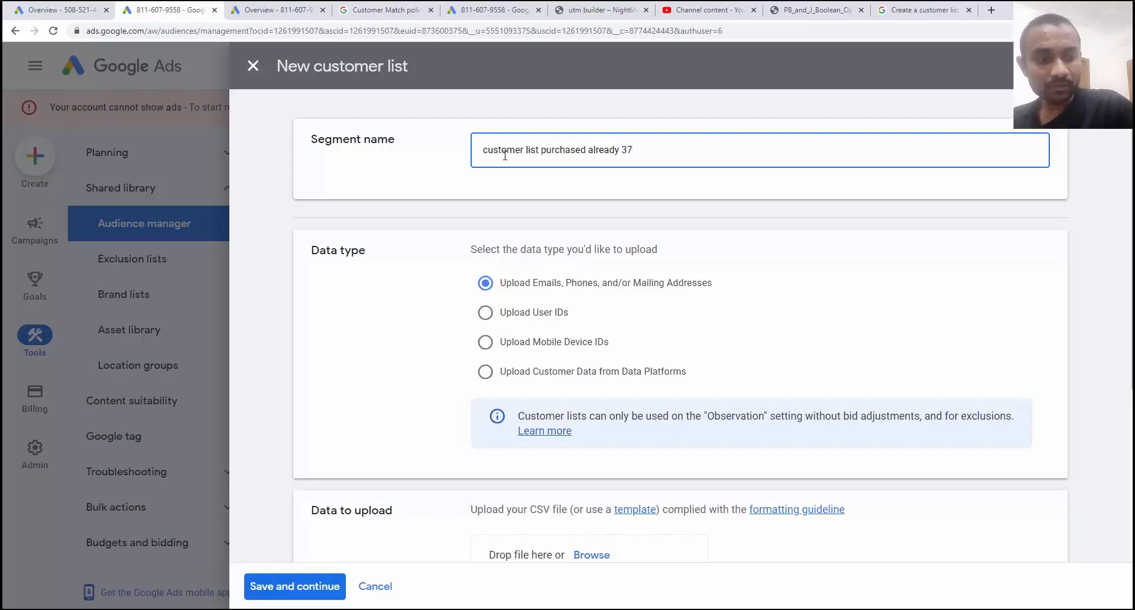
{"action": "type", "text": "23"}
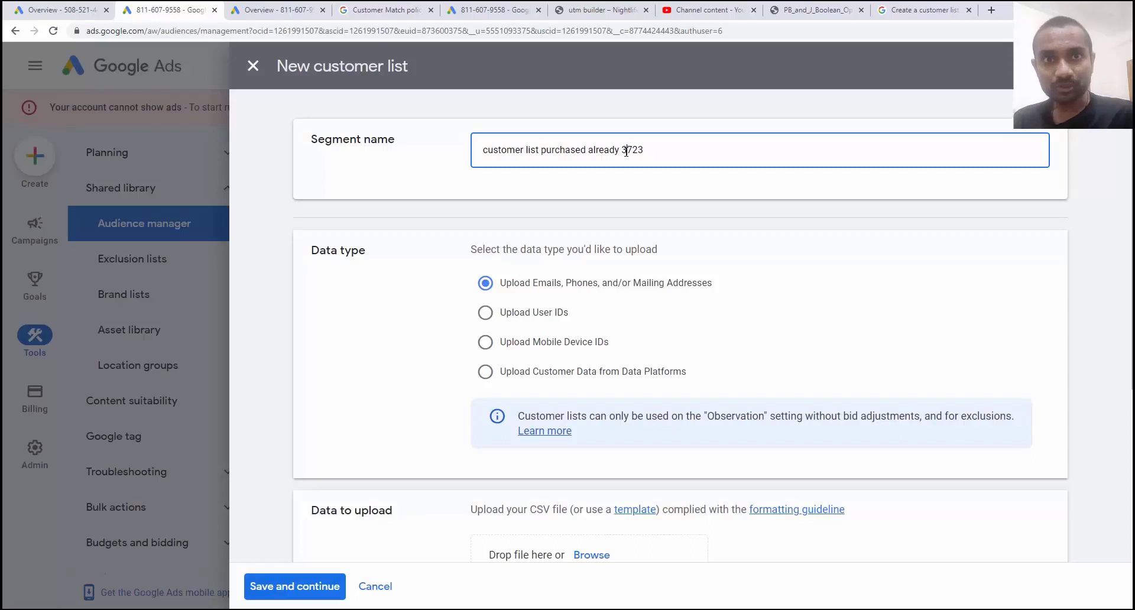
{"action": "left_click_drag", "start_coordinate": [622, 152], "coordinate": [646, 152]}
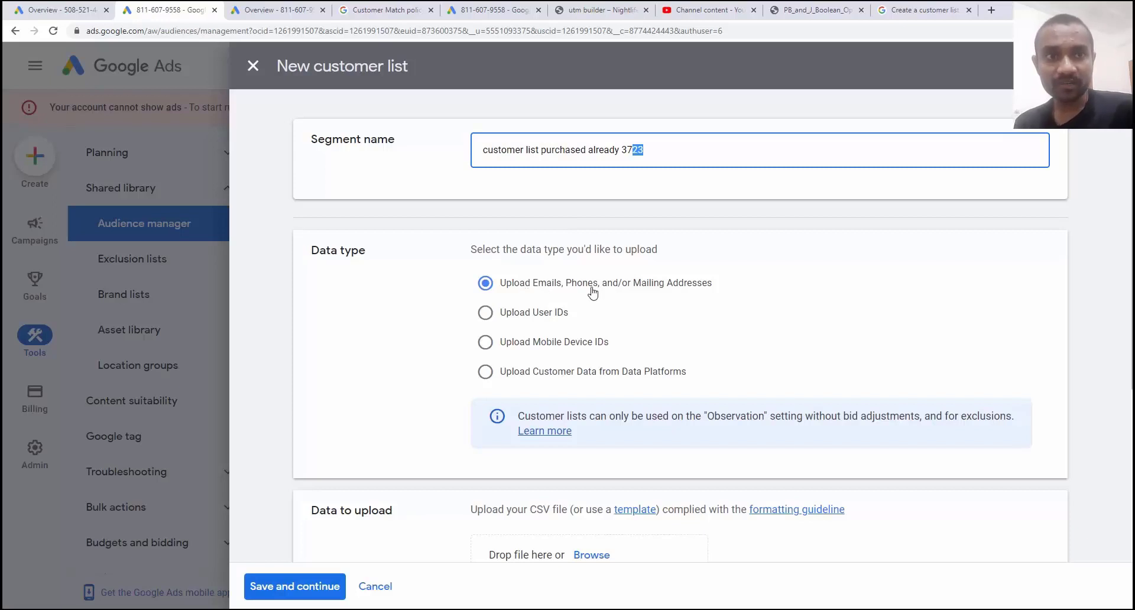
Try the user ID, mobile device ID and data platform types, then return to emails, phones and addresses.
{"action": "left_click", "coordinate": [547, 320]}
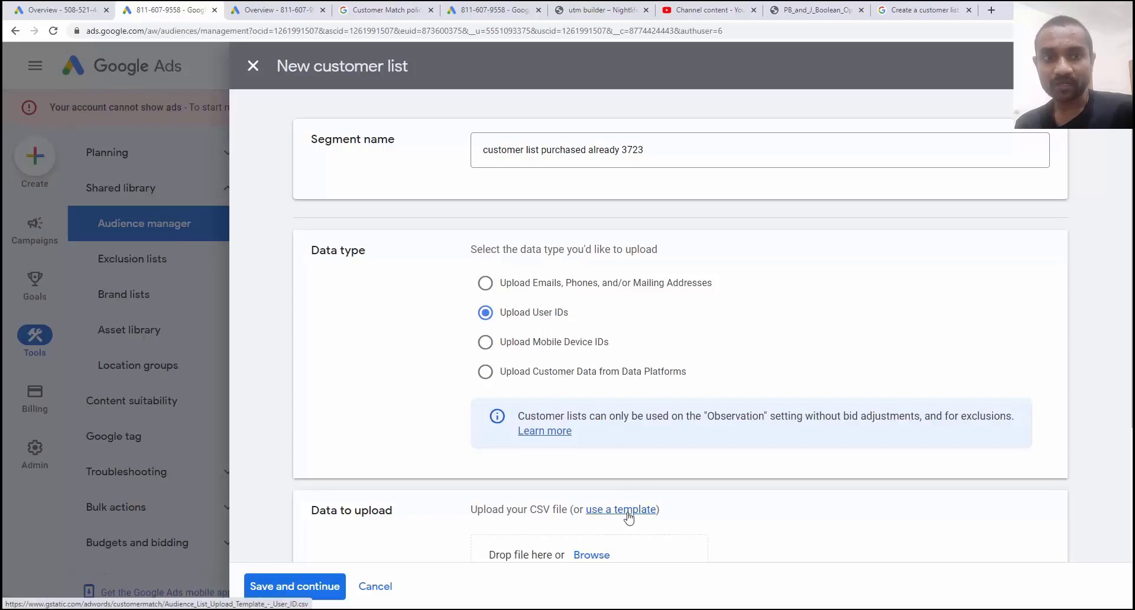
{"action": "left_click", "coordinate": [554, 349]}
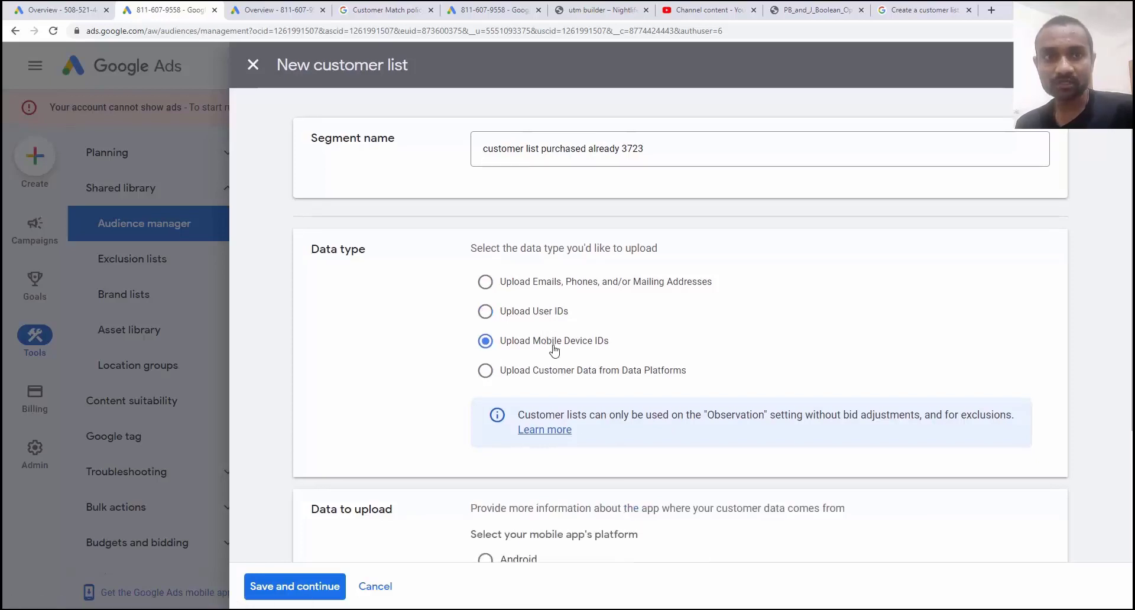
{"action": "left_click", "coordinate": [559, 371]}
{"action": "scroll", "coordinate": [560, 332], "scroll_direction": "down", "scroll_amount": 1}
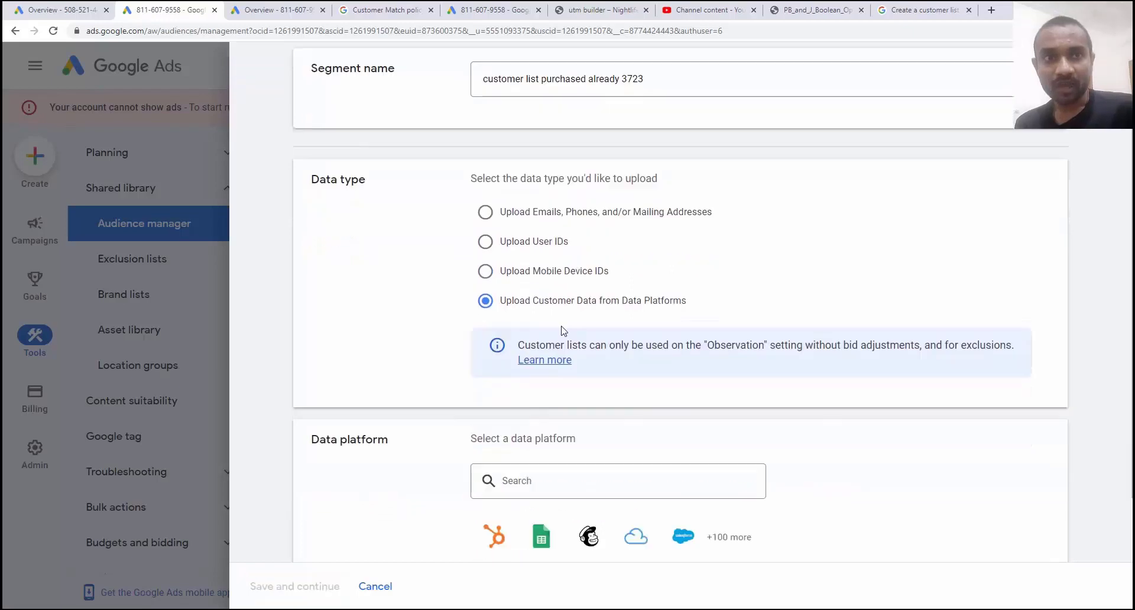
{"action": "left_click", "coordinate": [567, 219]}
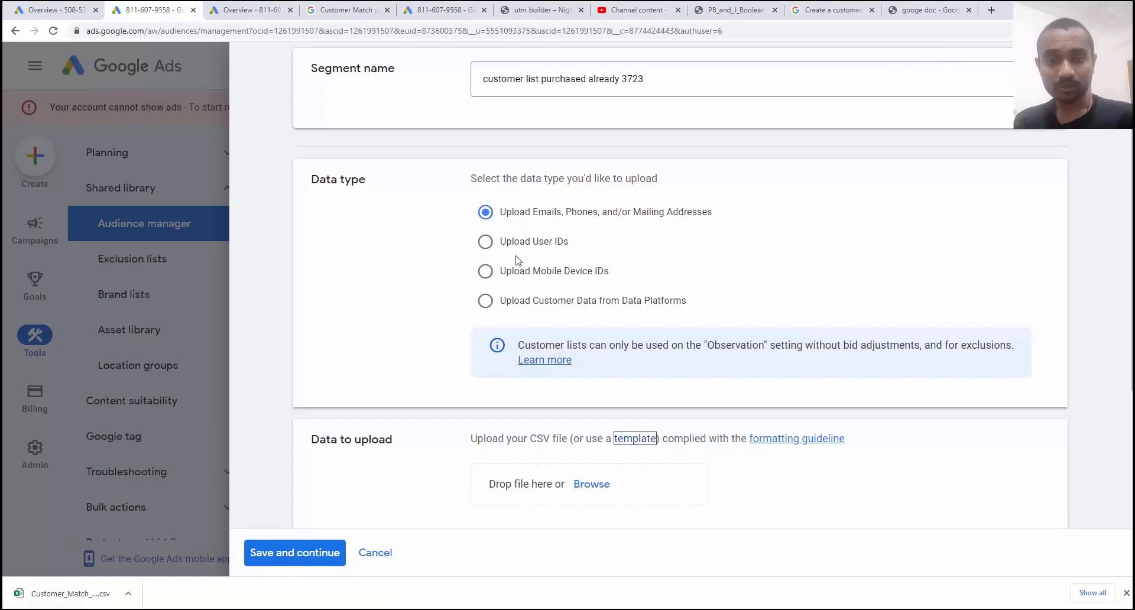
Create a new blank Google Sheets spreadsheet in a new browser tab.
{"action": "left_click", "coordinate": [991, 11]}
{"action": "type", "text": "goo"}
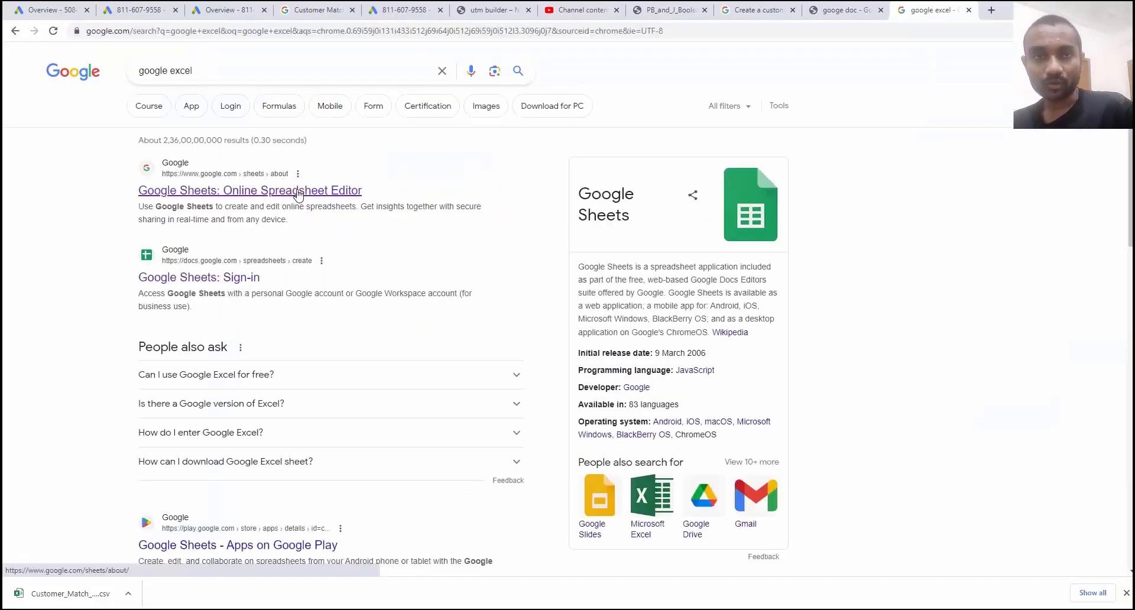
{"action": "left_click", "coordinate": [266, 185]}
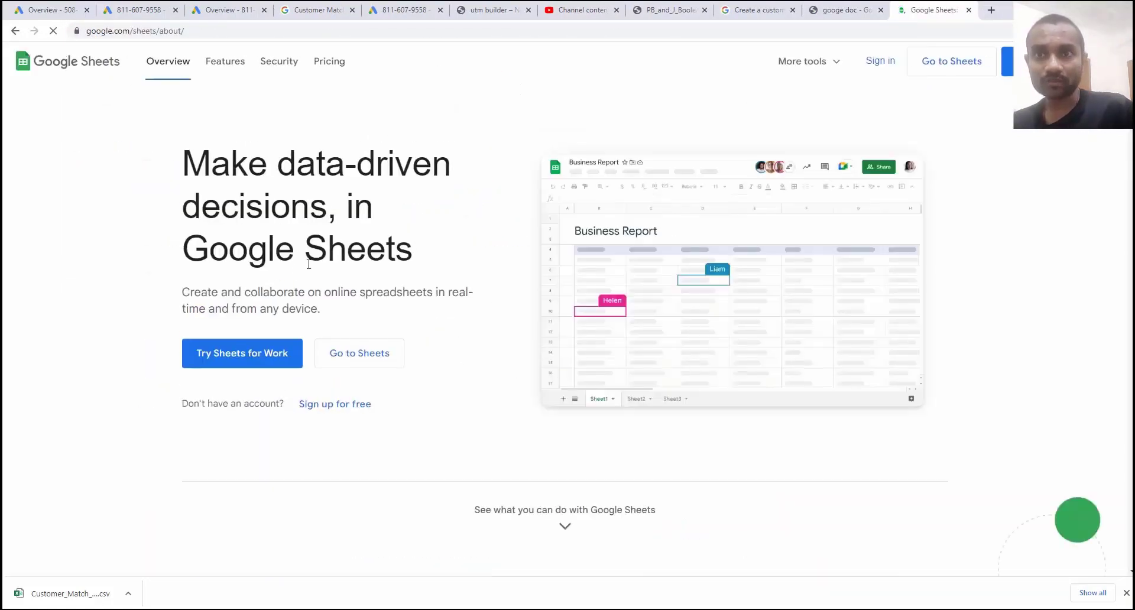
{"action": "left_click", "coordinate": [355, 358]}
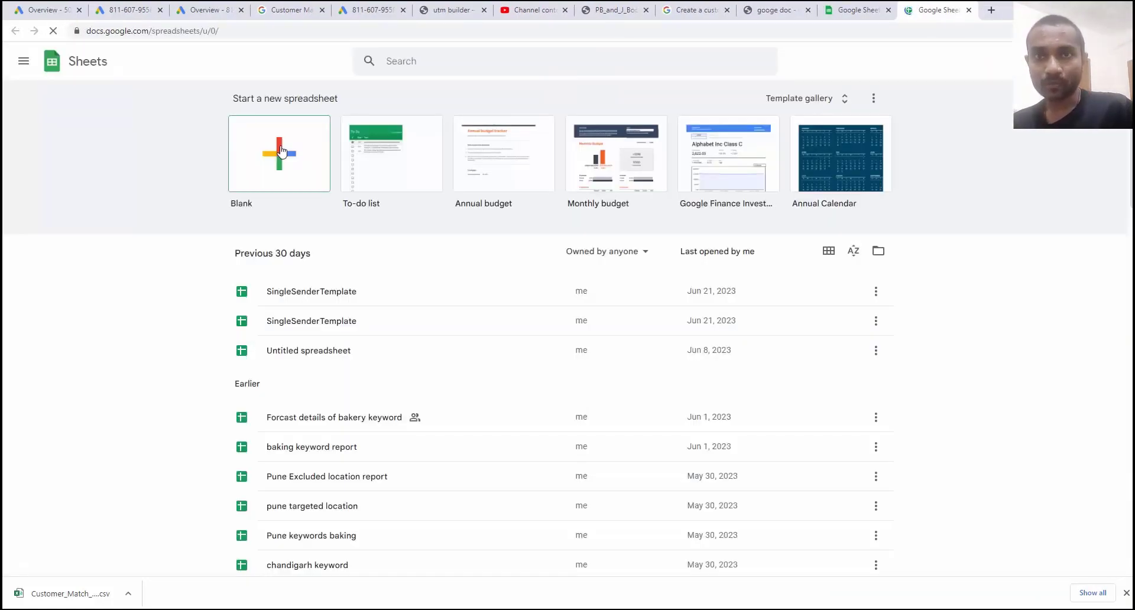
{"action": "left_click", "coordinate": [282, 152]}
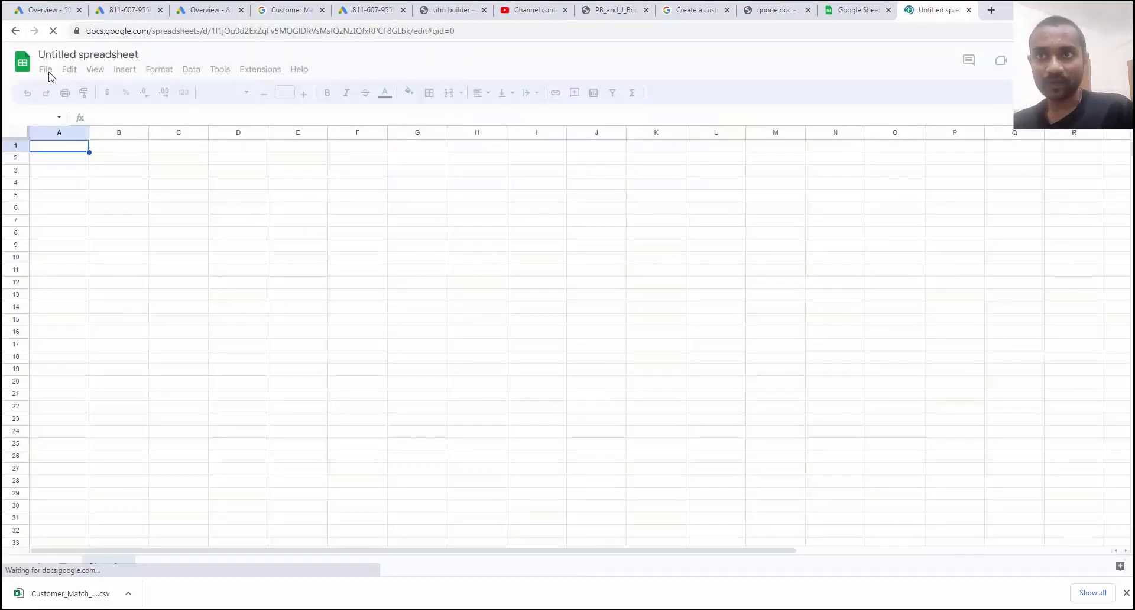
Import the Customer Match CSV from the Downloads folder into the spreadsheet.
{"action": "left_click", "coordinate": [48, 71]}
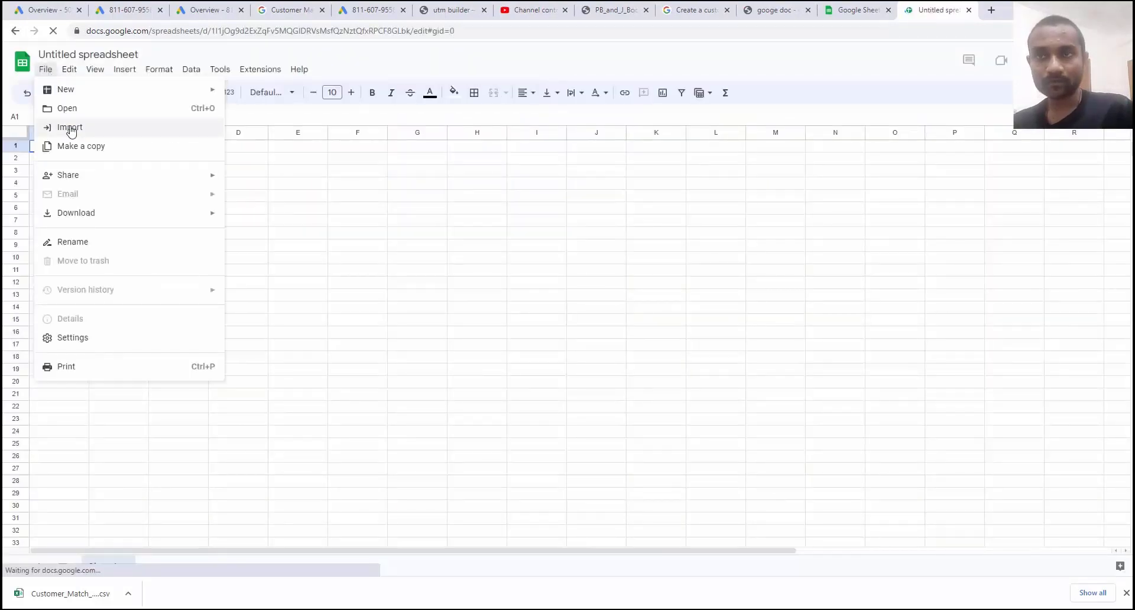
{"action": "left_click", "coordinate": [70, 128]}
{"action": "left_click", "coordinate": [470, 181]}
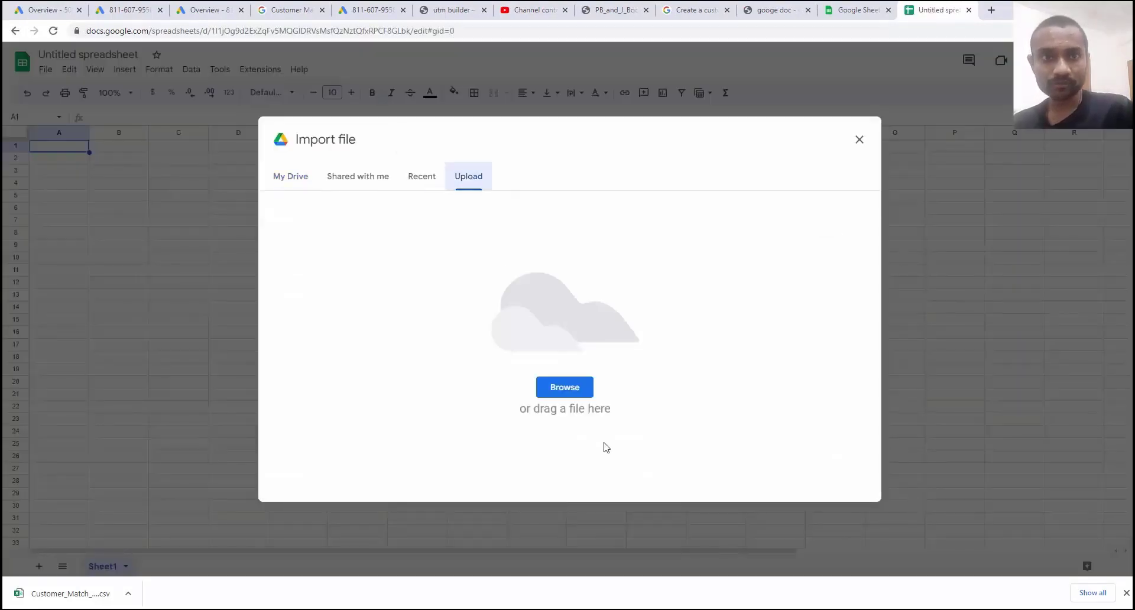
{"action": "left_click", "coordinate": [576, 389]}
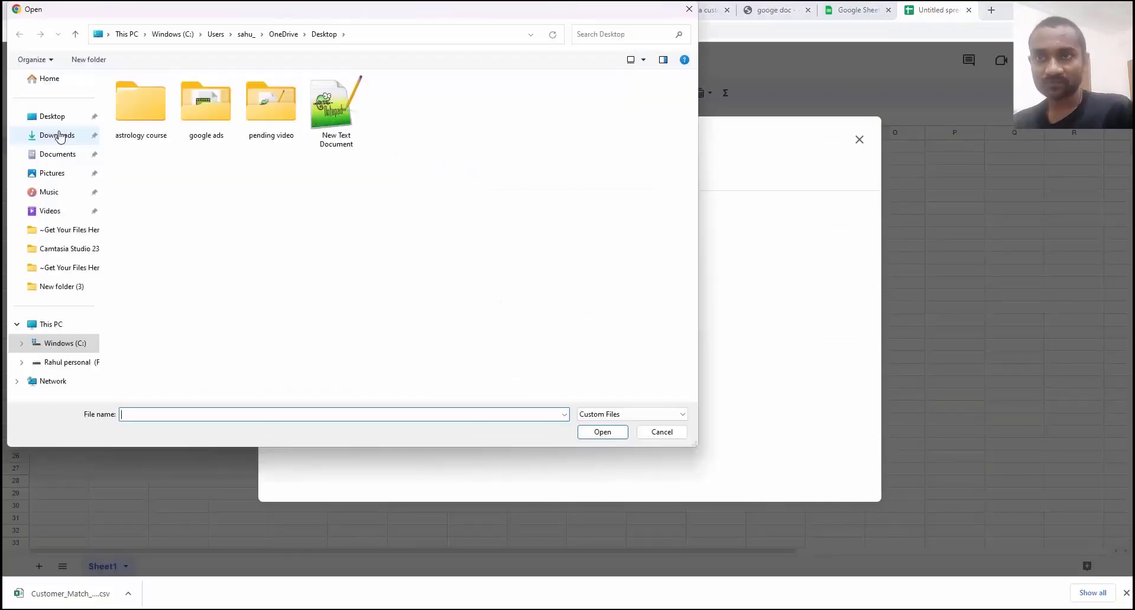
{"action": "left_click", "coordinate": [57, 135]}
{"action": "left_click", "coordinate": [180, 113]}
{"action": "left_click", "coordinate": [611, 433]}
{"action": "left_click", "coordinate": [614, 388]}
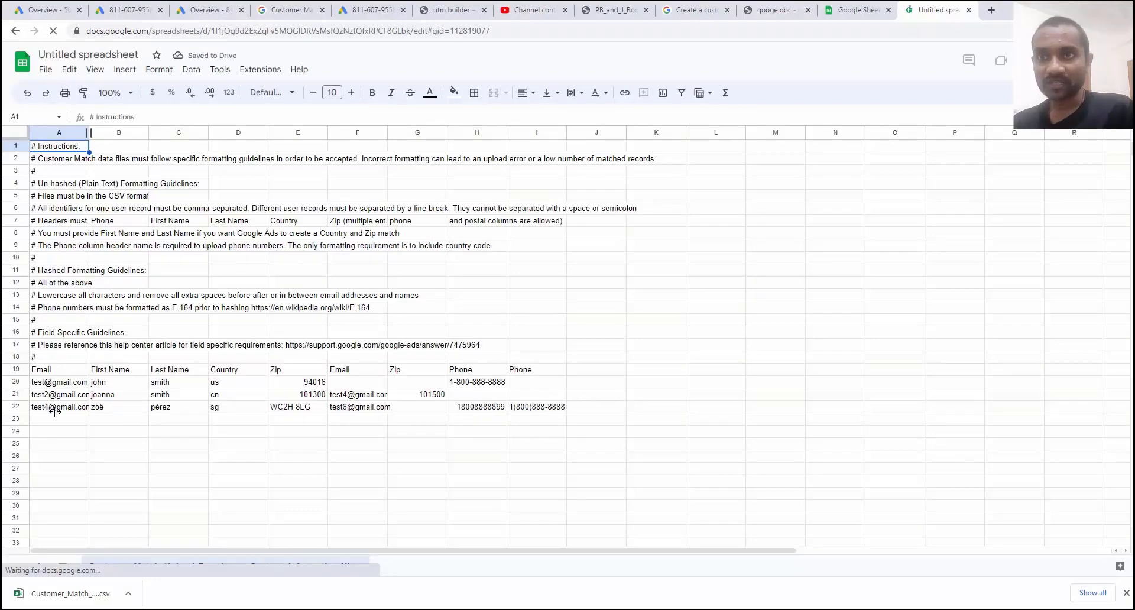
Widen column A to show the full emails, then go back to the Google Ads tab.
{"action": "left_click_drag", "start_coordinate": [88, 132], "coordinate": [134, 132]}
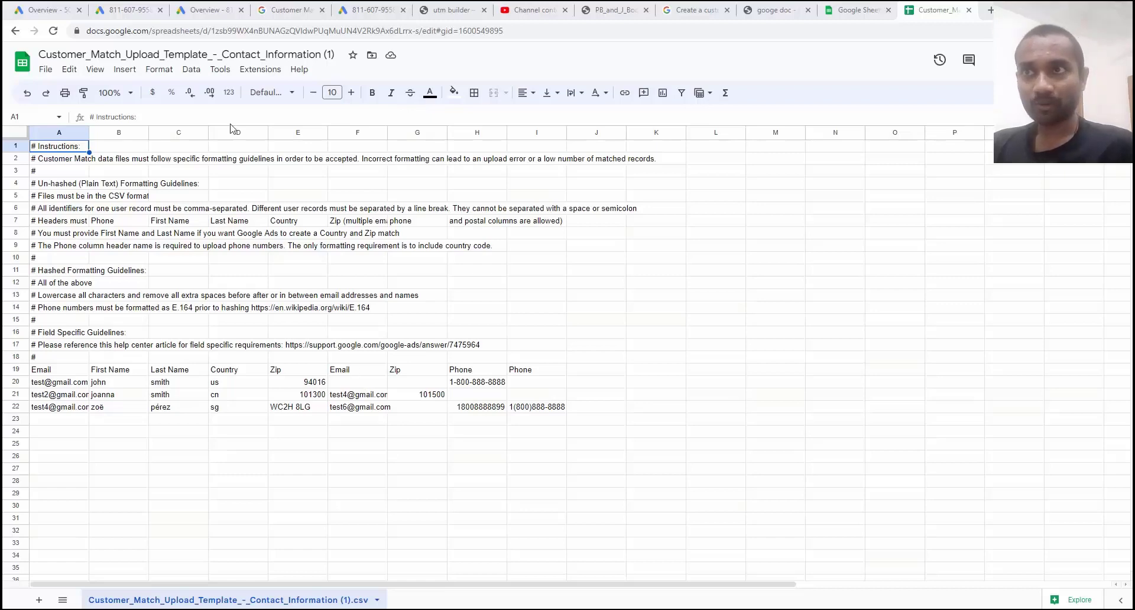
{"action": "left_click", "coordinate": [127, 10]}
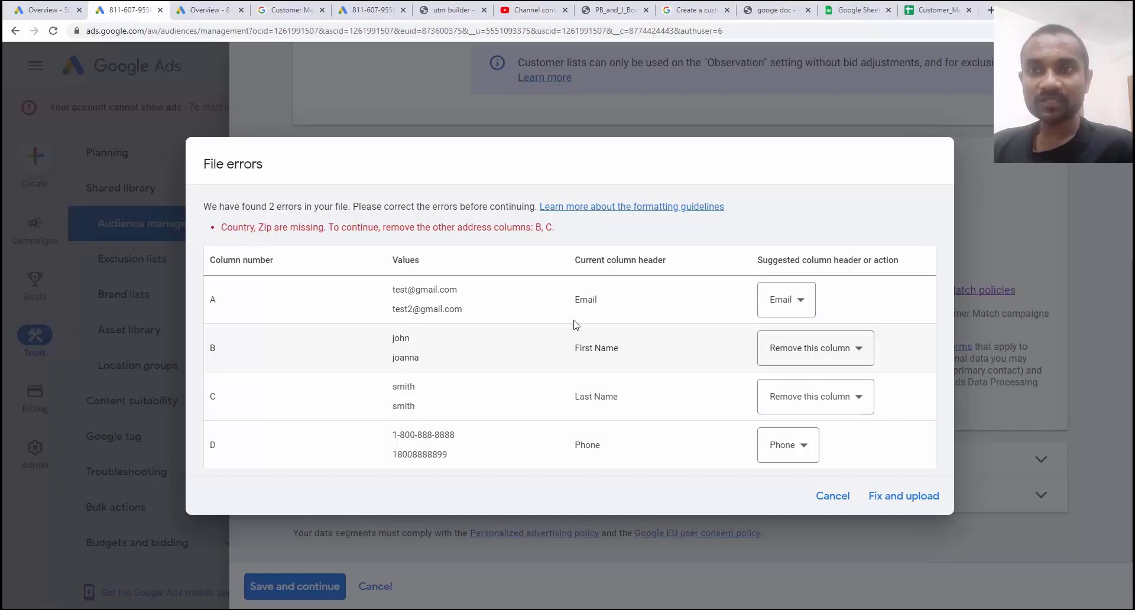
Review the missing Country and Zip errors and column B's header options, then return to the template sheet.
{"action": "left_click_drag", "start_coordinate": [221, 227], "coordinate": [552, 228]}
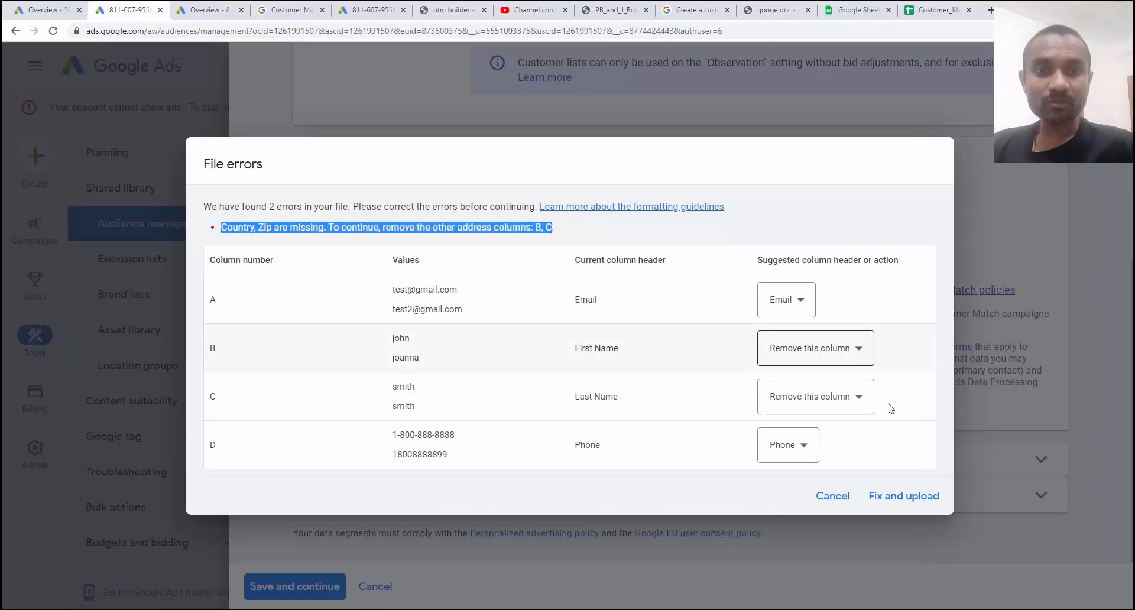
{"action": "left_click", "coordinate": [857, 358]}
{"action": "left_click", "coordinate": [858, 359]}
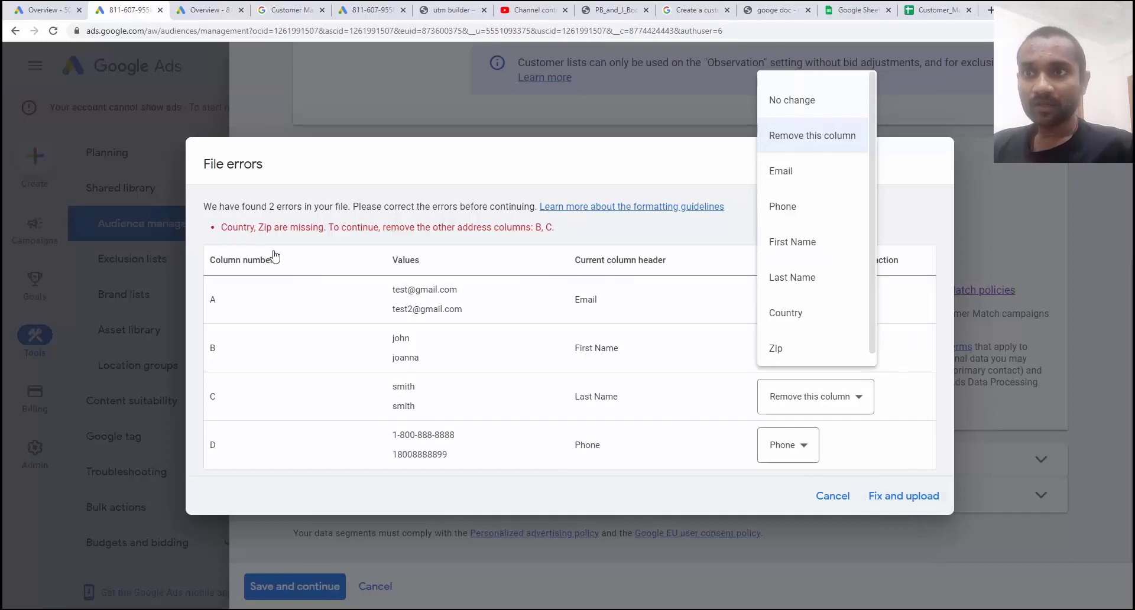
{"action": "left_click_drag", "start_coordinate": [329, 227], "coordinate": [553, 227]}
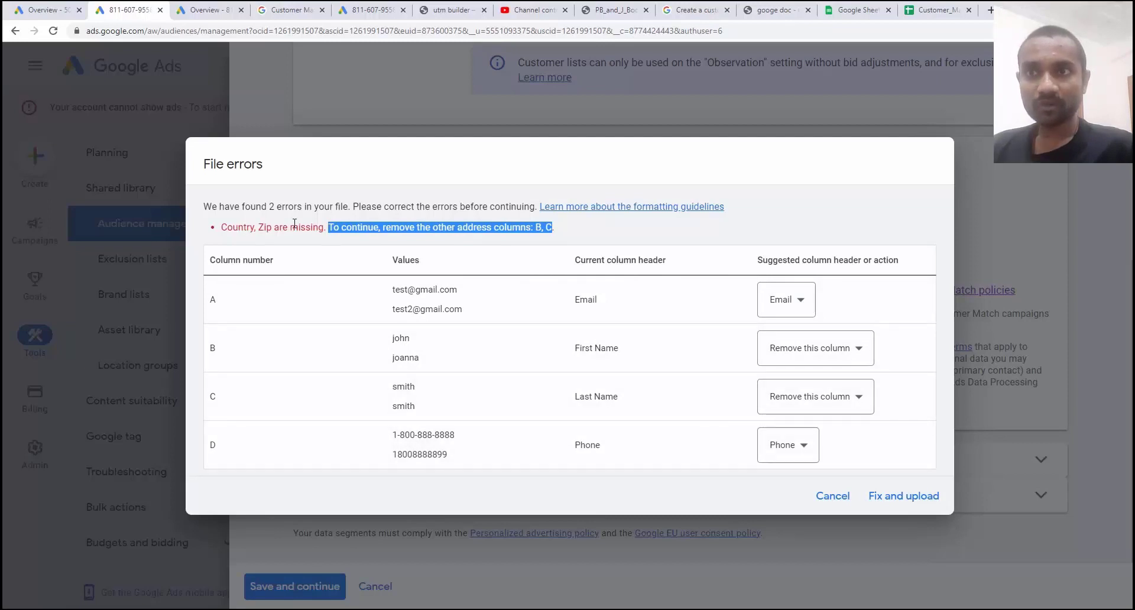
{"action": "left_click_drag", "start_coordinate": [274, 228], "coordinate": [226, 227]}
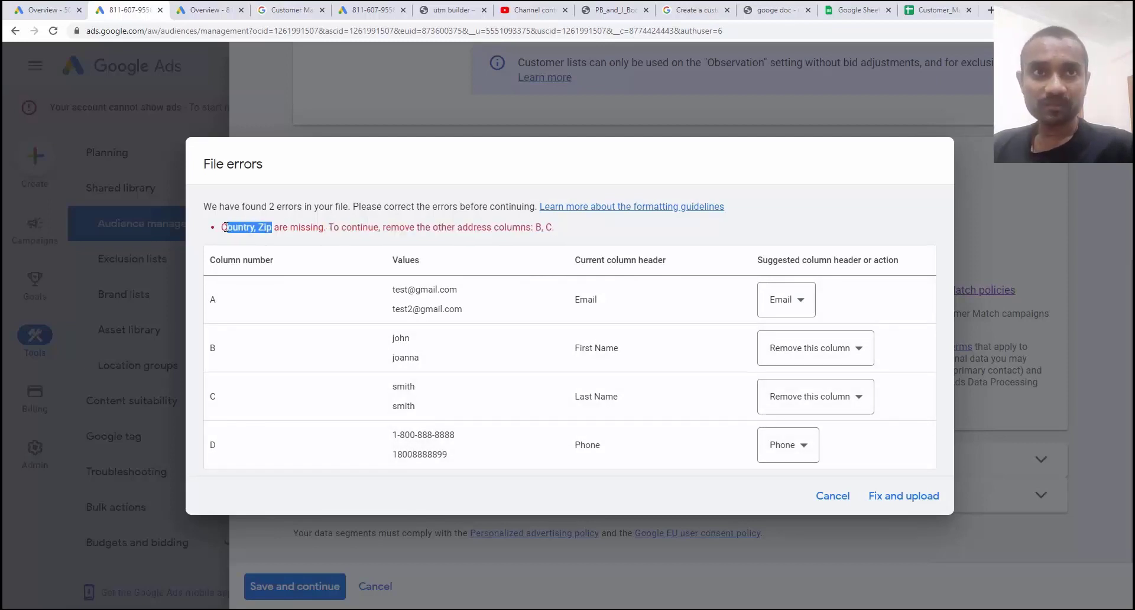
{"action": "left_click", "coordinate": [922, 10]}
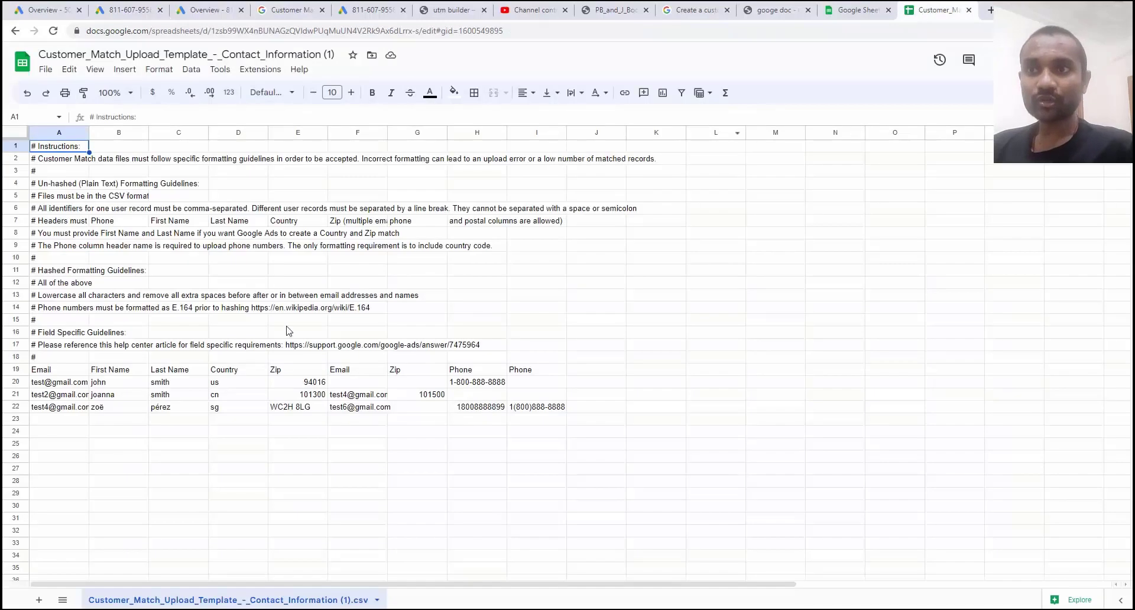
Delete the duplicate Email, Zip and Phone columns from the template.
{"action": "left_click", "coordinate": [69, 372]}
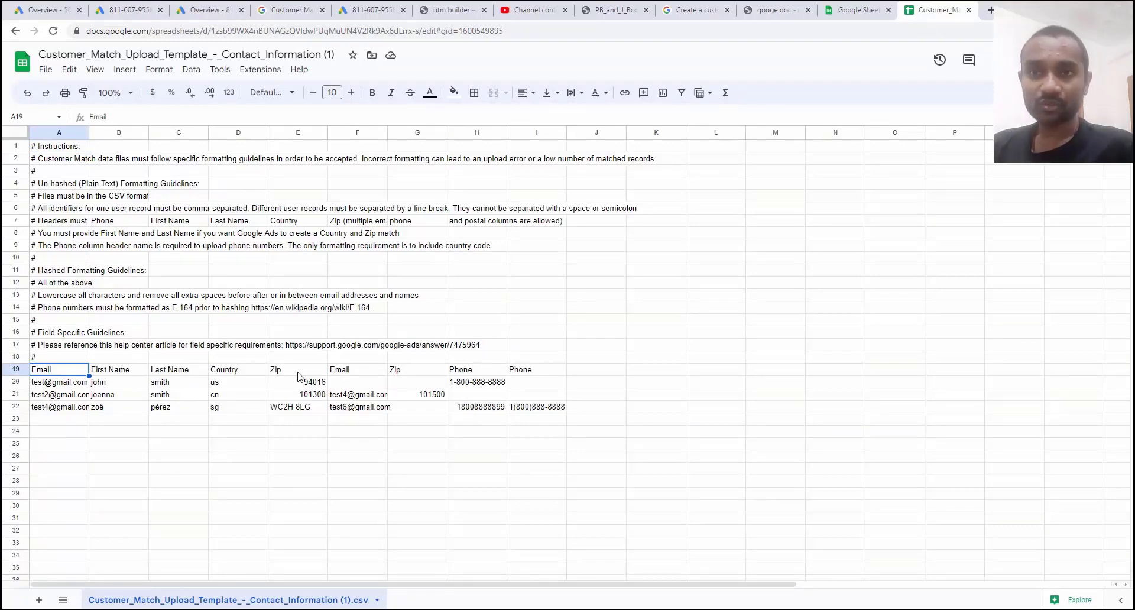
{"action": "left_click_drag", "start_coordinate": [355, 371], "coordinate": [424, 412]}
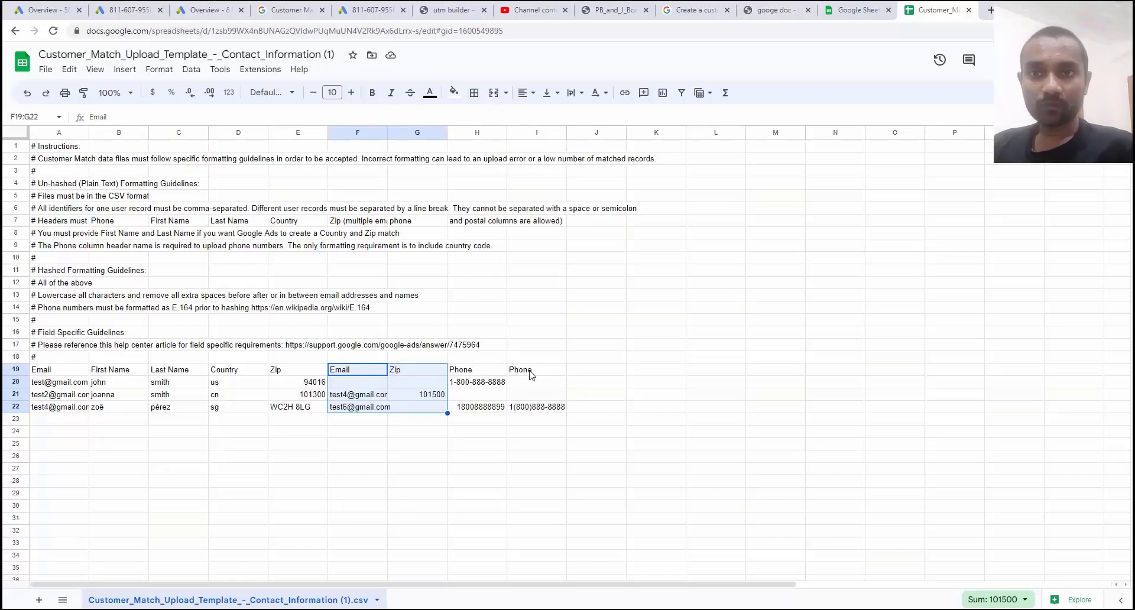
{"action": "left_click_drag", "start_coordinate": [531, 374], "coordinate": [539, 408]}
{"action": "right_click", "coordinate": [538, 386]}
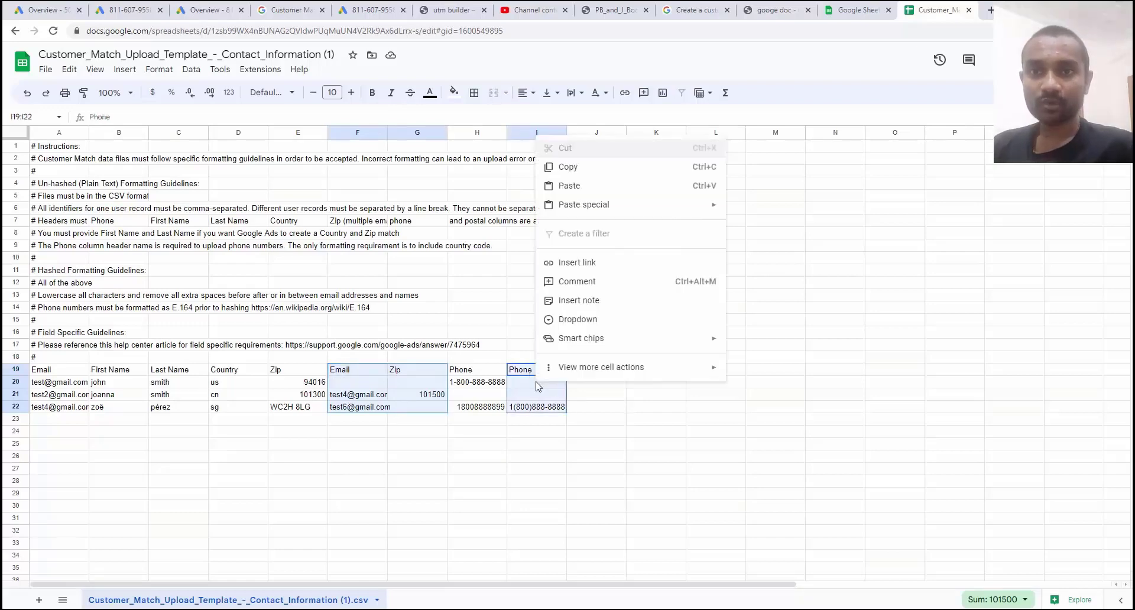
{"action": "left_click", "coordinate": [534, 323]}
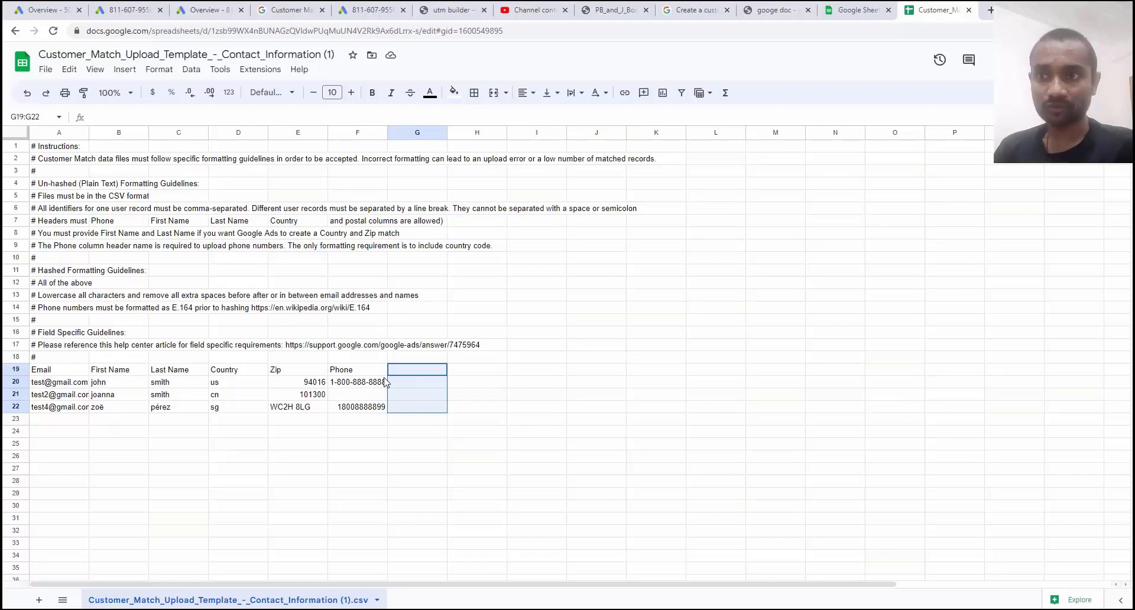
Check the cells below the data and the headers Email, First Name, Last Name, Country, Zip, Phone.
{"action": "left_click", "coordinate": [64, 425]}
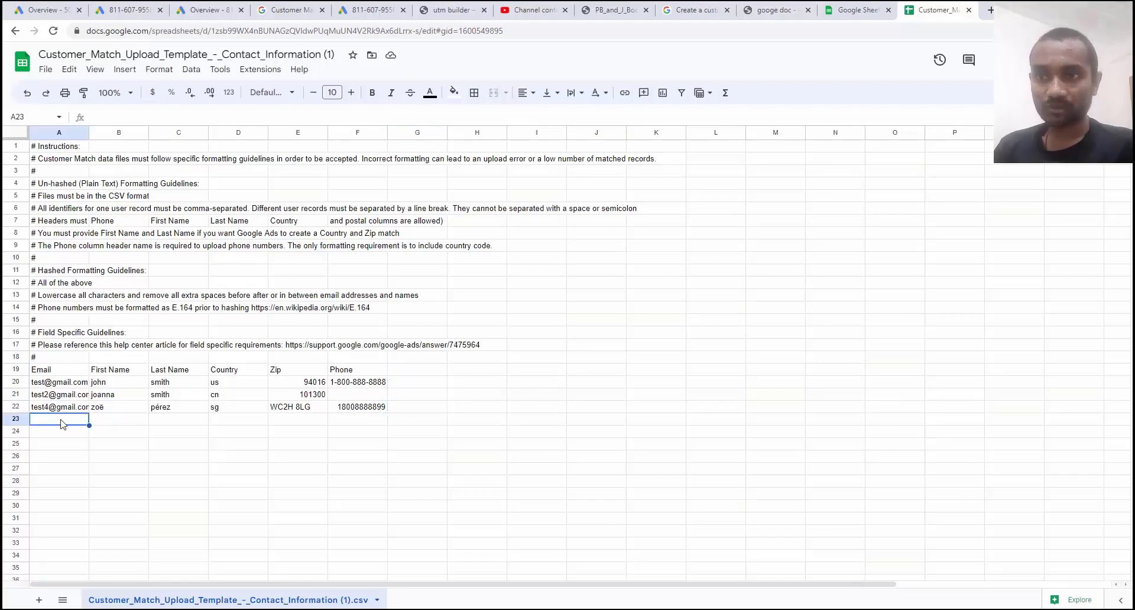
{"action": "left_click_drag", "start_coordinate": [62, 423], "coordinate": [55, 496]}
{"action": "left_click_drag", "start_coordinate": [117, 420], "coordinate": [131, 478]}
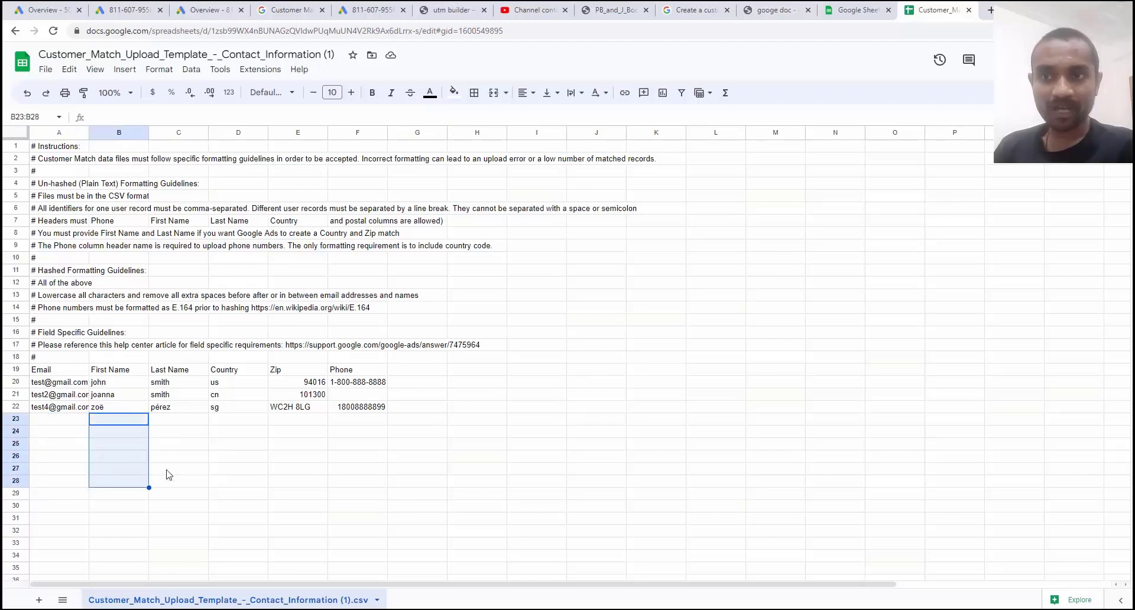
{"action": "left_click_drag", "start_coordinate": [169, 431], "coordinate": [169, 484]}
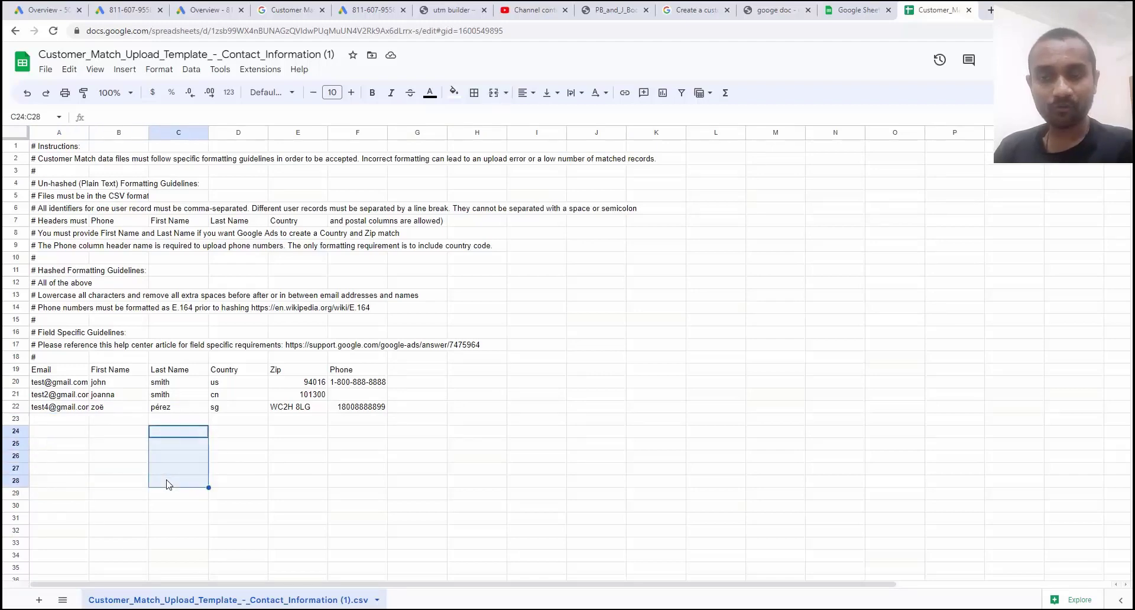
{"action": "left_click", "coordinate": [54, 372]}
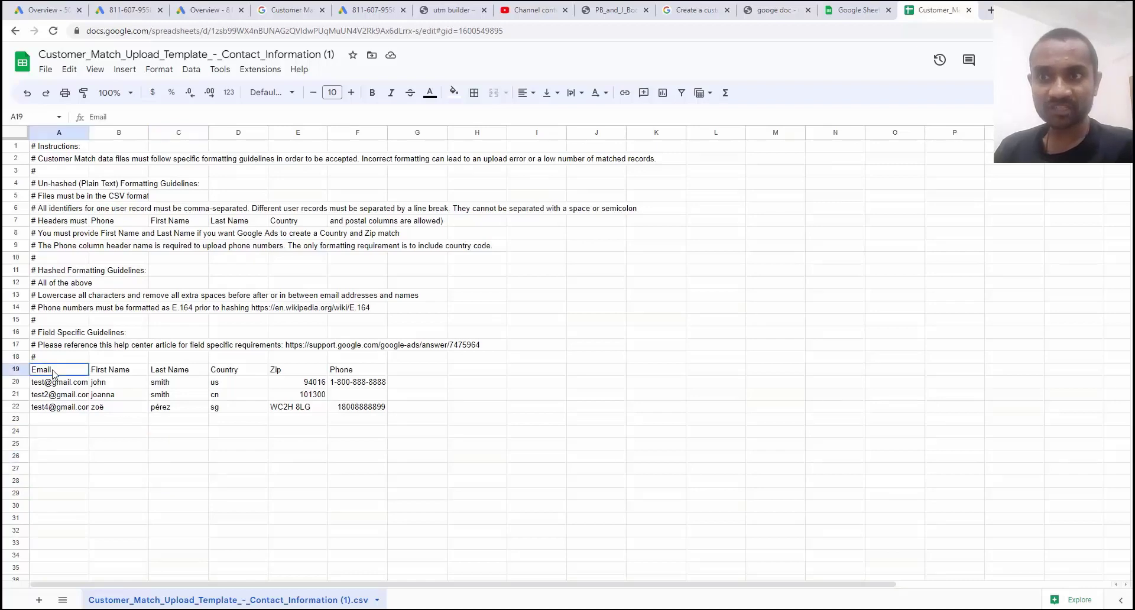
{"action": "left_click", "coordinate": [110, 372]}
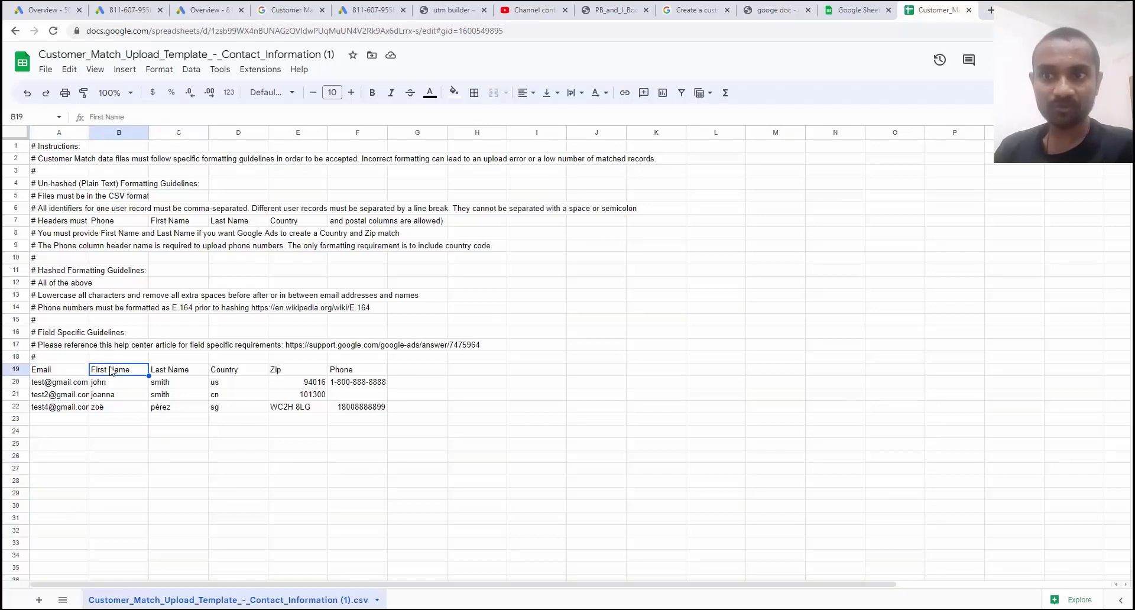
{"action": "left_click", "coordinate": [165, 376]}
{"action": "left_click", "coordinate": [219, 372]}
{"action": "left_click", "coordinate": [286, 375]}
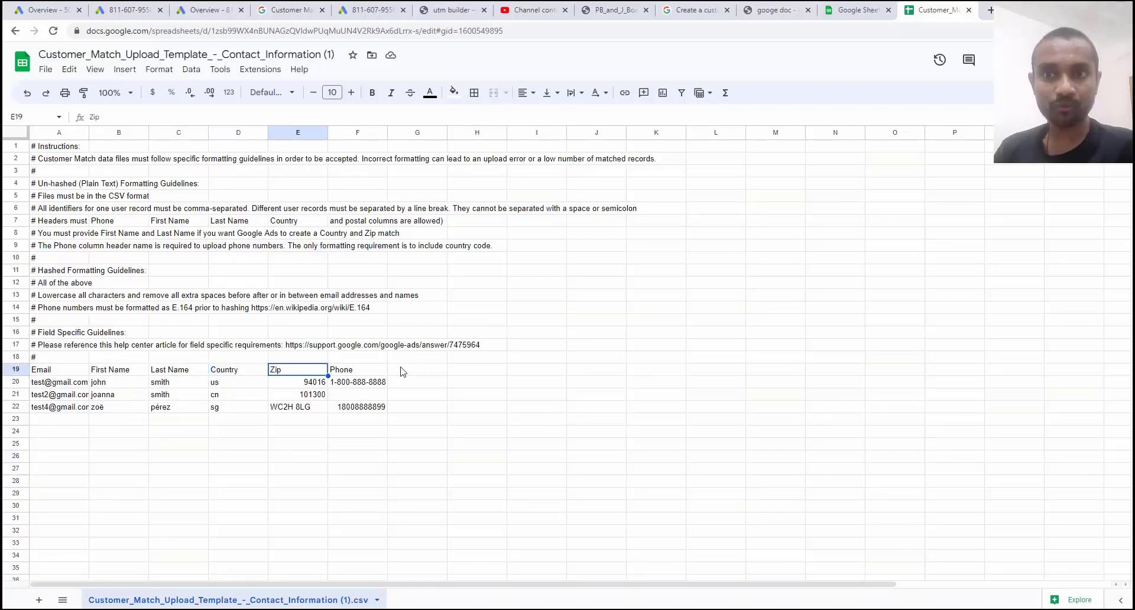
{"action": "left_click", "coordinate": [385, 370]}
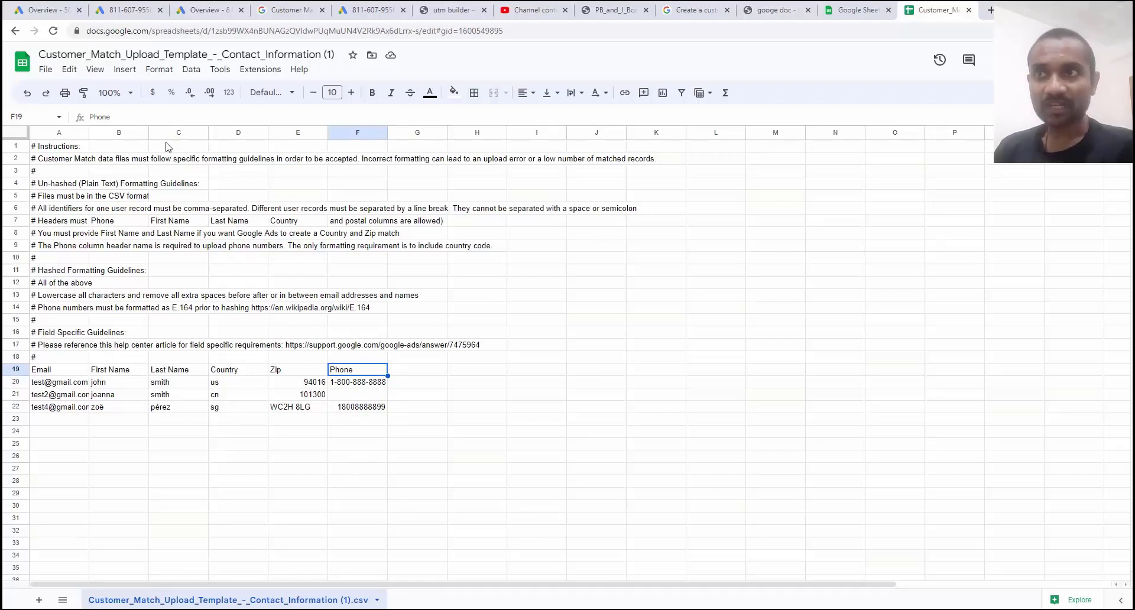
Download the sheet as a Comma Separated Values (.csv) file.
{"action": "left_click", "coordinate": [42, 70]}
{"action": "mouse_move", "coordinate": [75, 214]}
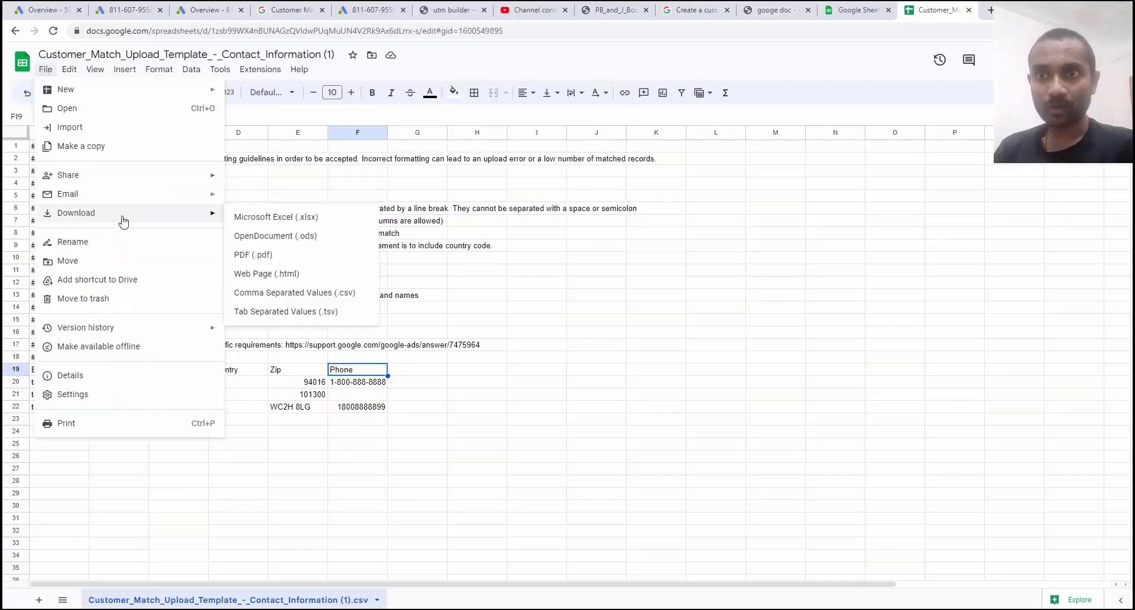
{"action": "left_click", "coordinate": [305, 297]}
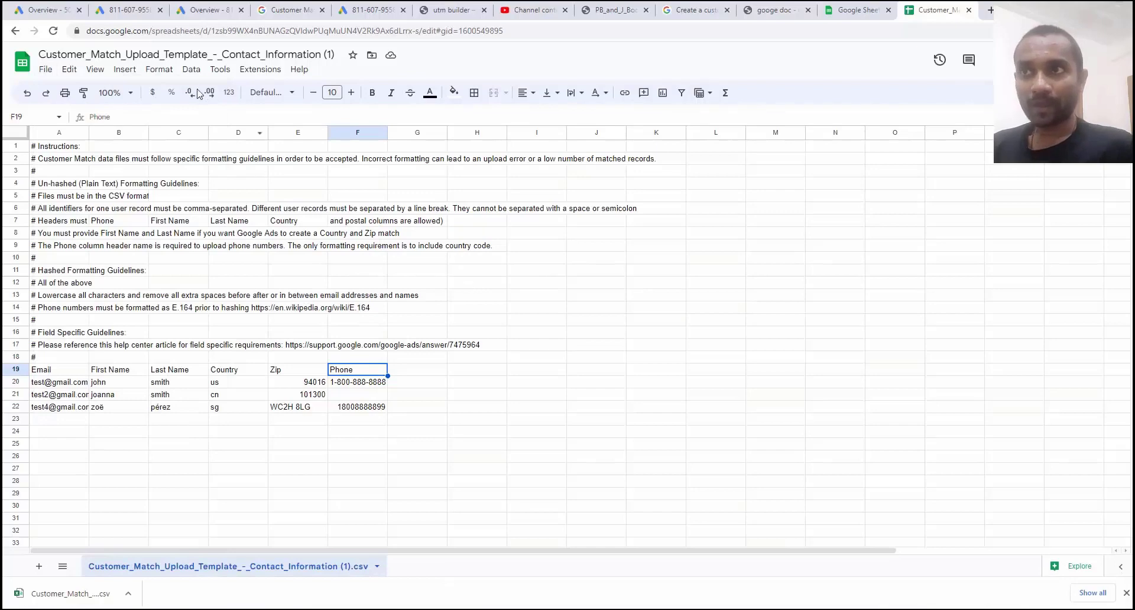
Upload the downloaded CSV to the customer list and confirm Customer Match policy compliance.
{"action": "left_click", "coordinate": [132, 20]}
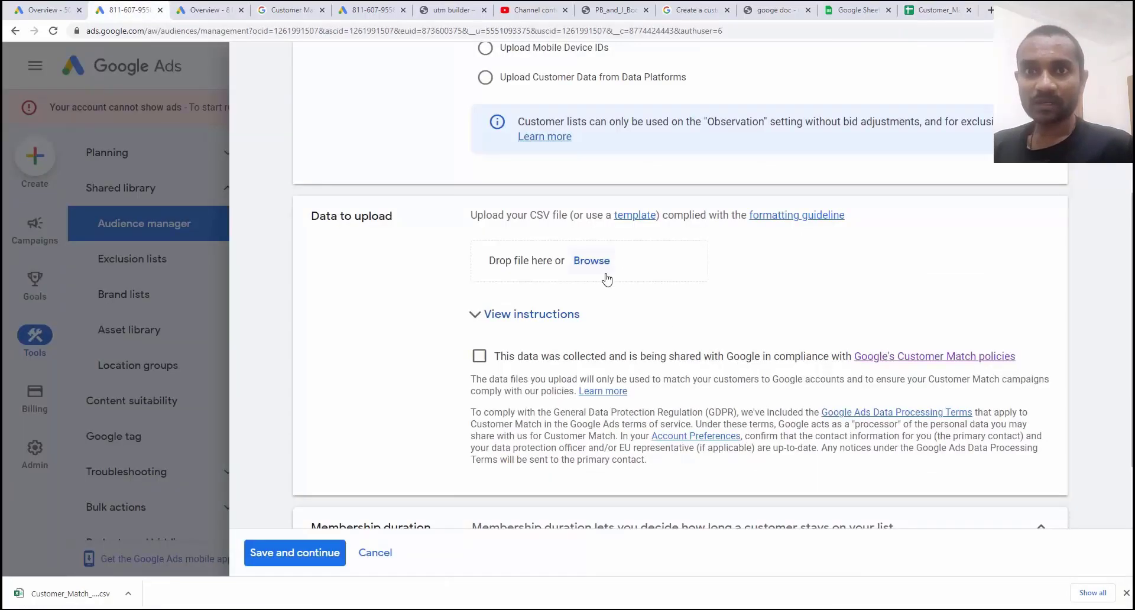
{"action": "left_click", "coordinate": [591, 261]}
{"action": "left_click", "coordinate": [189, 112]}
{"action": "left_click", "coordinate": [602, 433]}
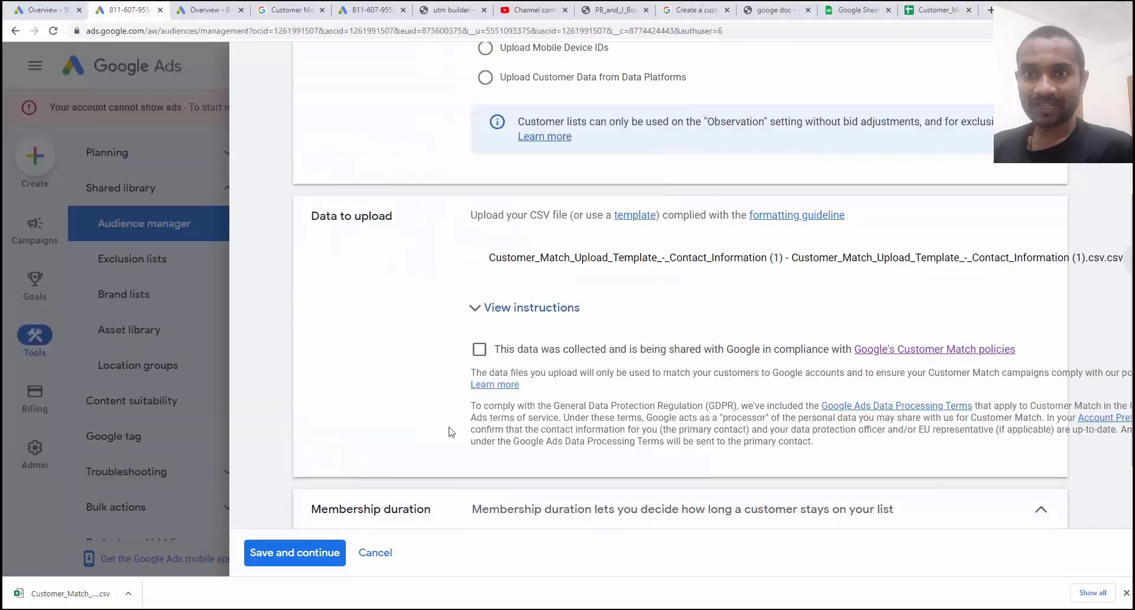
{"action": "left_click", "coordinate": [480, 350]}
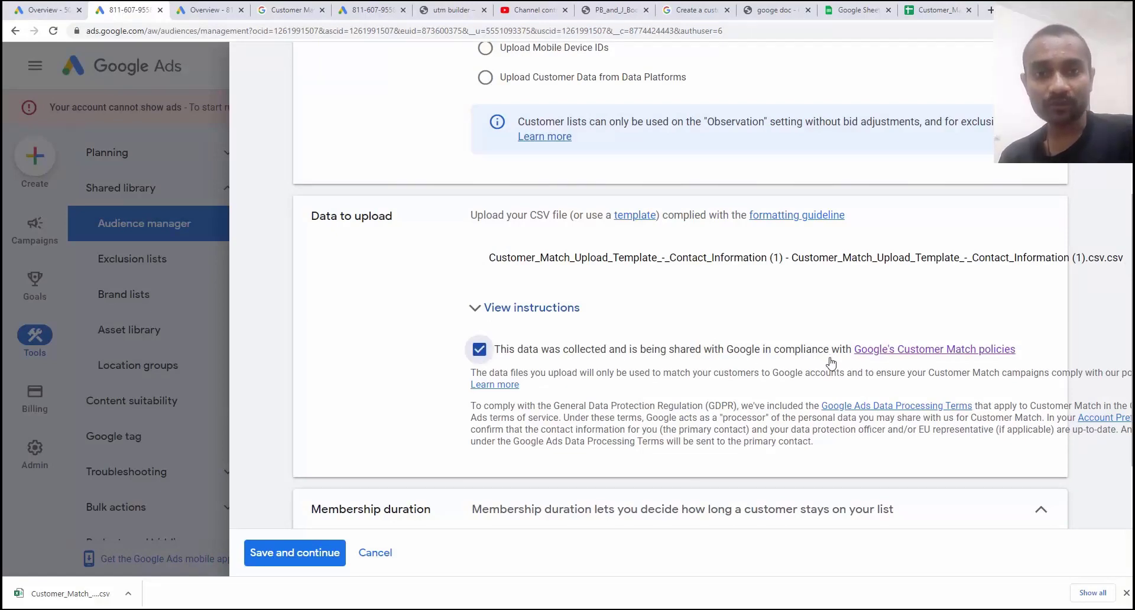
Set membership to expire after 30 days and save the customer list.
{"action": "scroll", "coordinate": [656, 365], "scroll_direction": "down", "scroll_amount": 2}
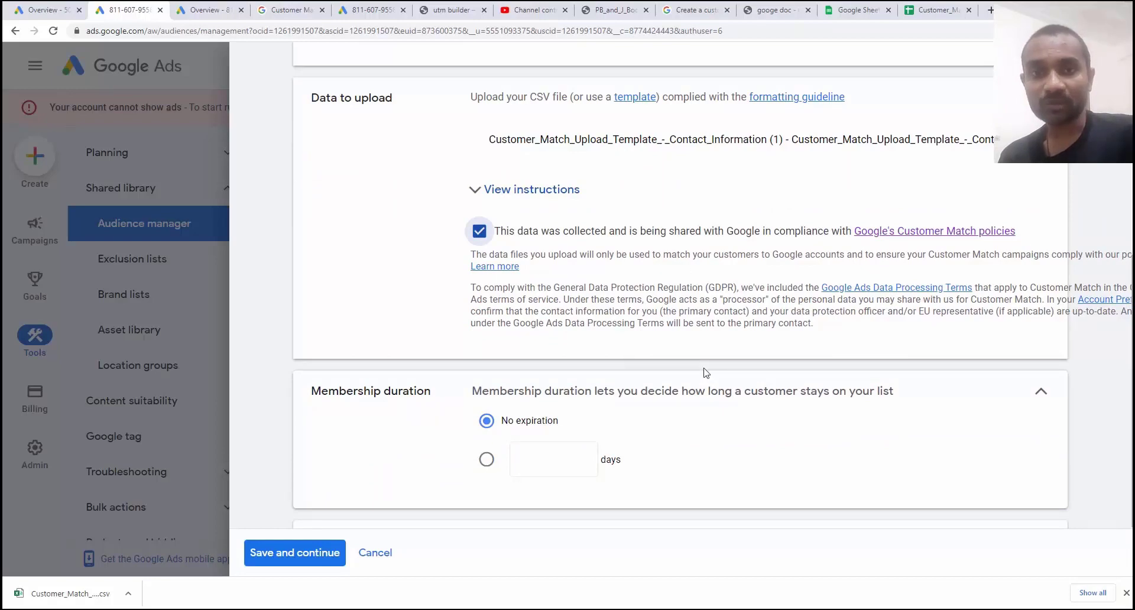
{"action": "left_click", "coordinate": [488, 461]}
{"action": "left_click", "coordinate": [548, 454]}
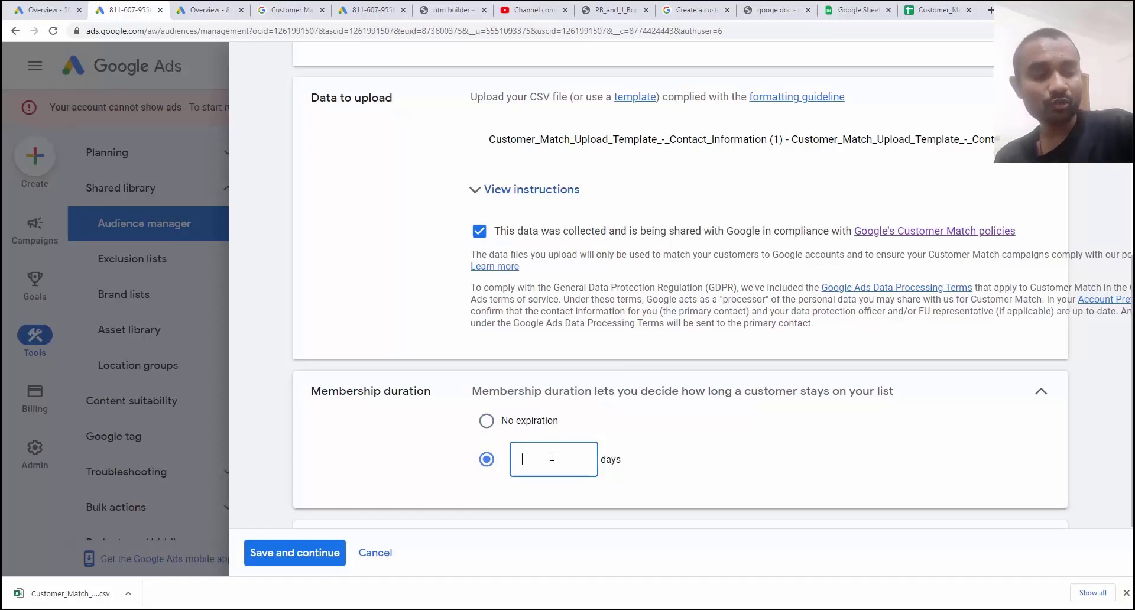
{"action": "type", "text": "30"}
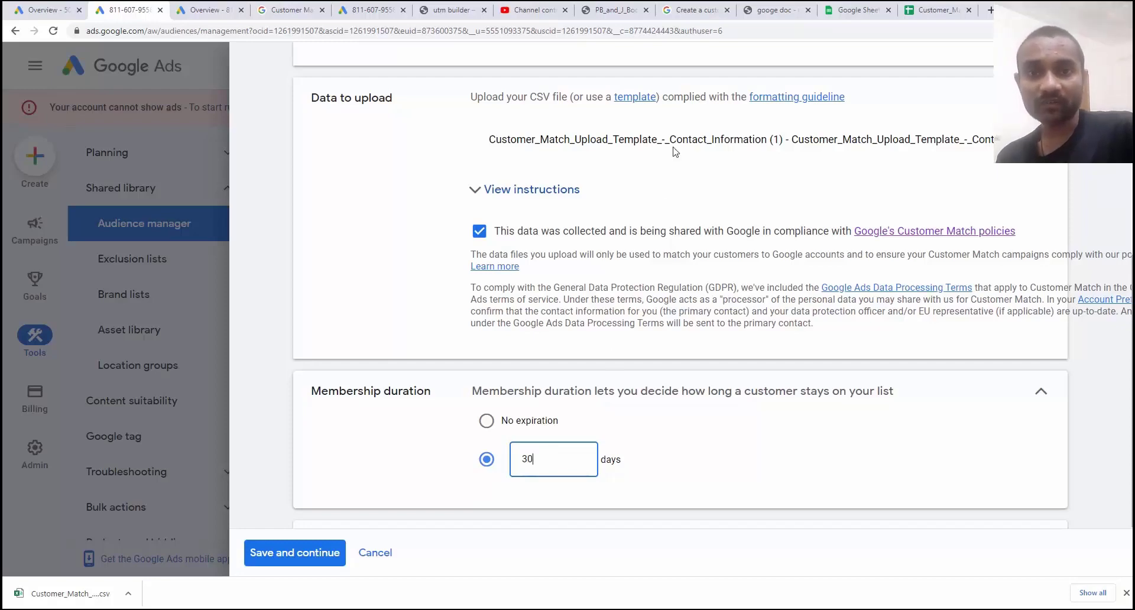
{"action": "scroll", "coordinate": [651, 325], "scroll_direction": "down", "scroll_amount": 2}
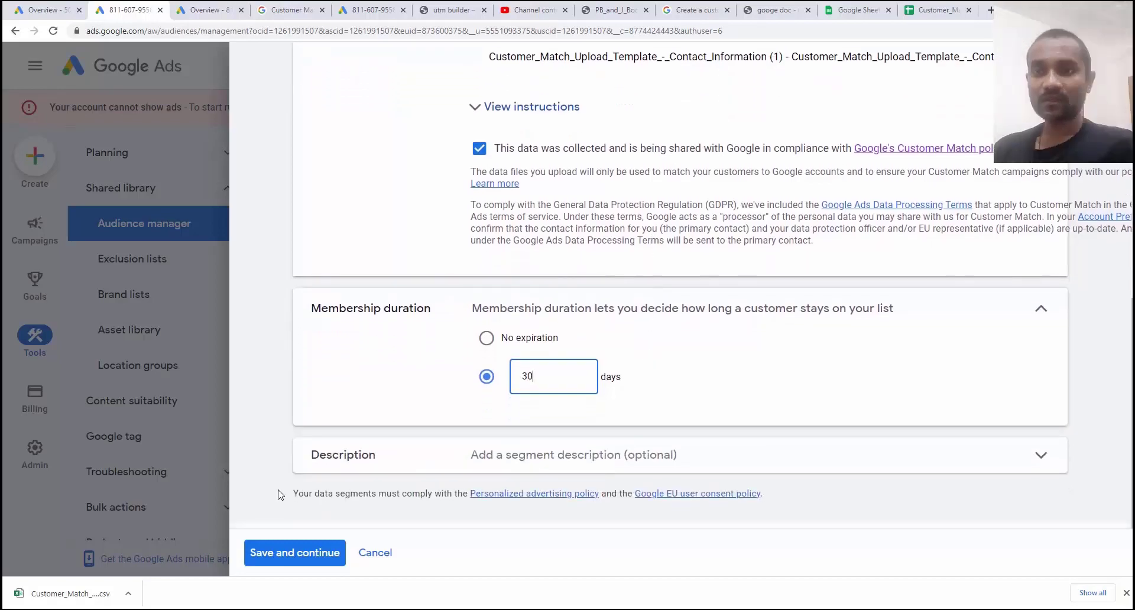
{"action": "left_click", "coordinate": [305, 560]}
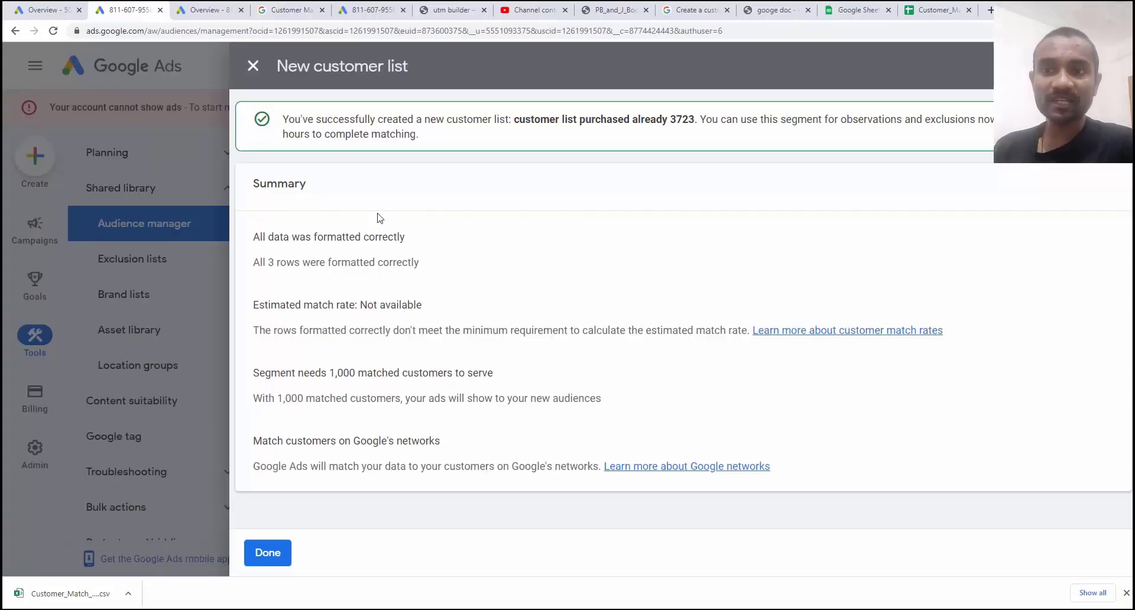
Close the success summary and check the new customer list's size in Audience manager.
{"action": "left_click", "coordinate": [269, 555]}
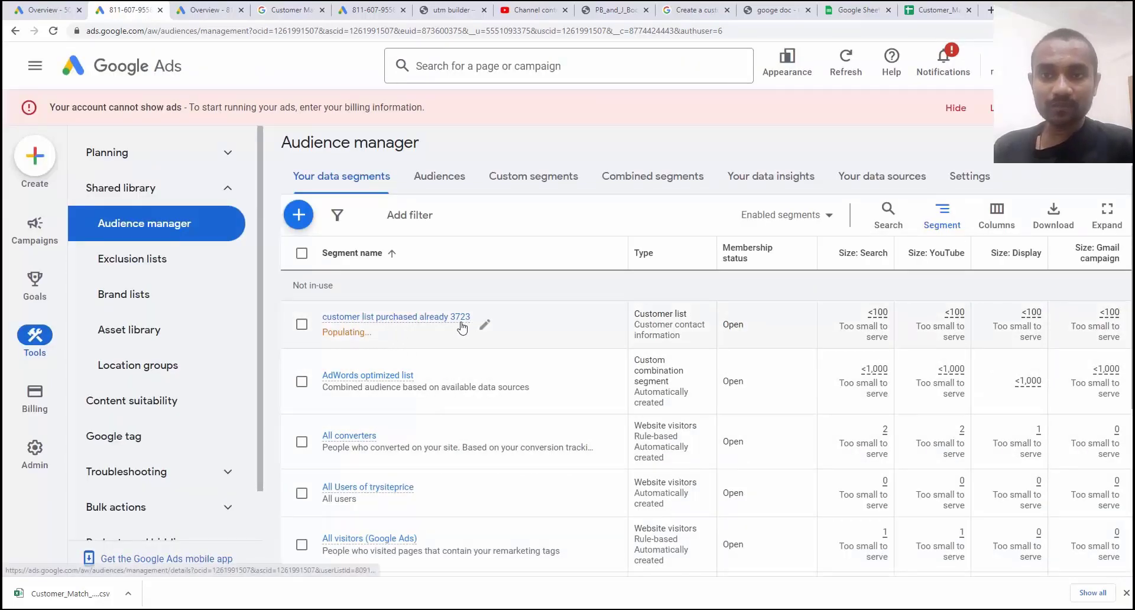
{"action": "mouse_move", "coordinate": [462, 326]}
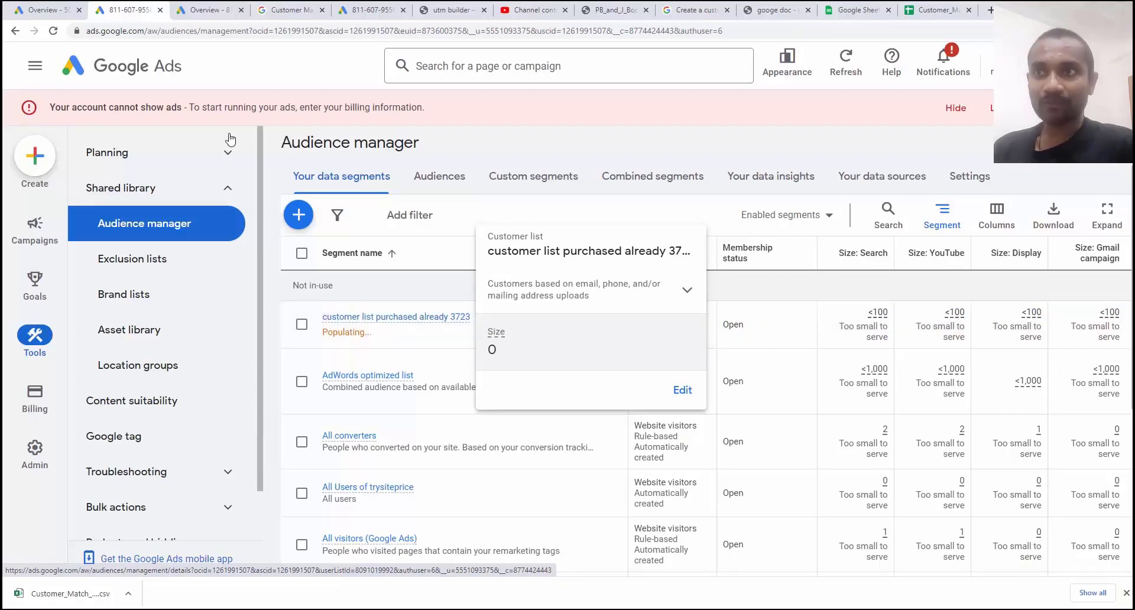
Select the call only ads digital marketing campaign and go to its Audiences page.
{"action": "left_click", "coordinate": [138, 74]}
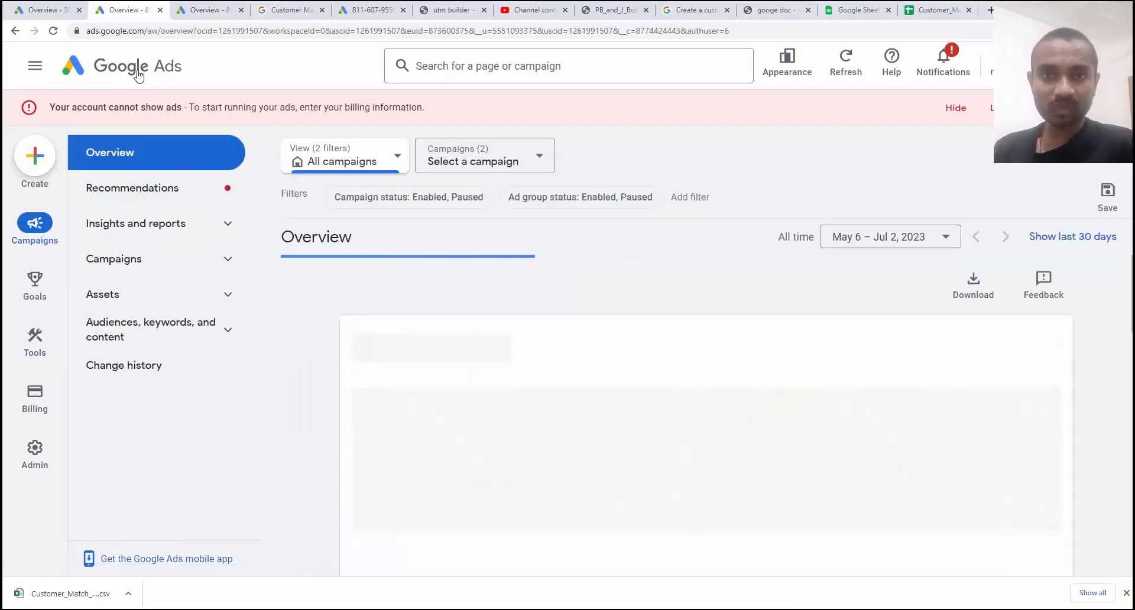
{"action": "left_click", "coordinate": [482, 159]}
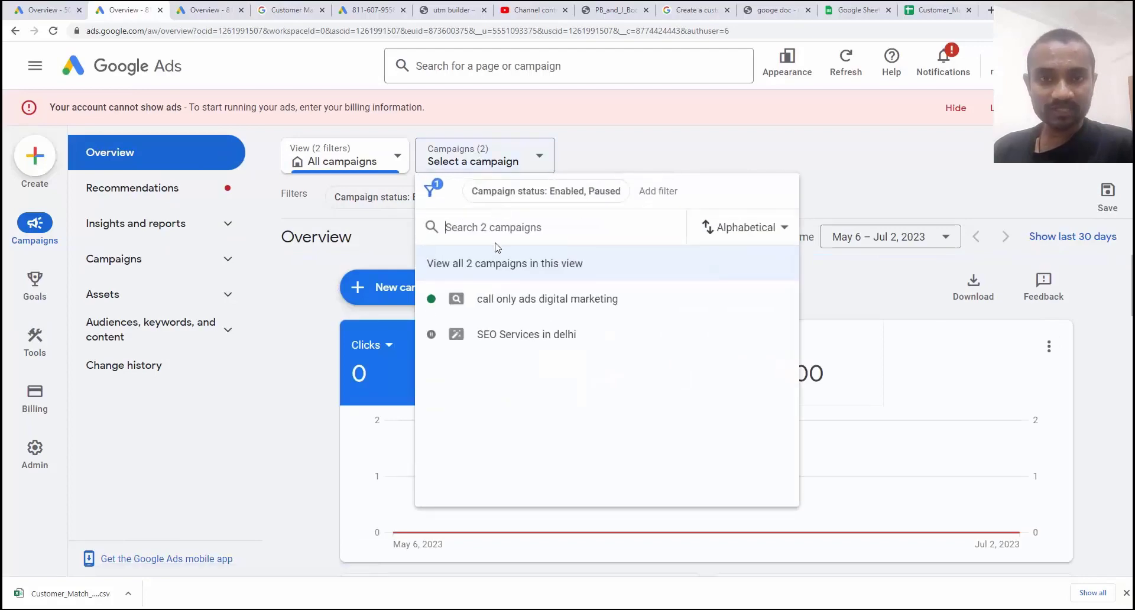
{"action": "left_click", "coordinate": [504, 301]}
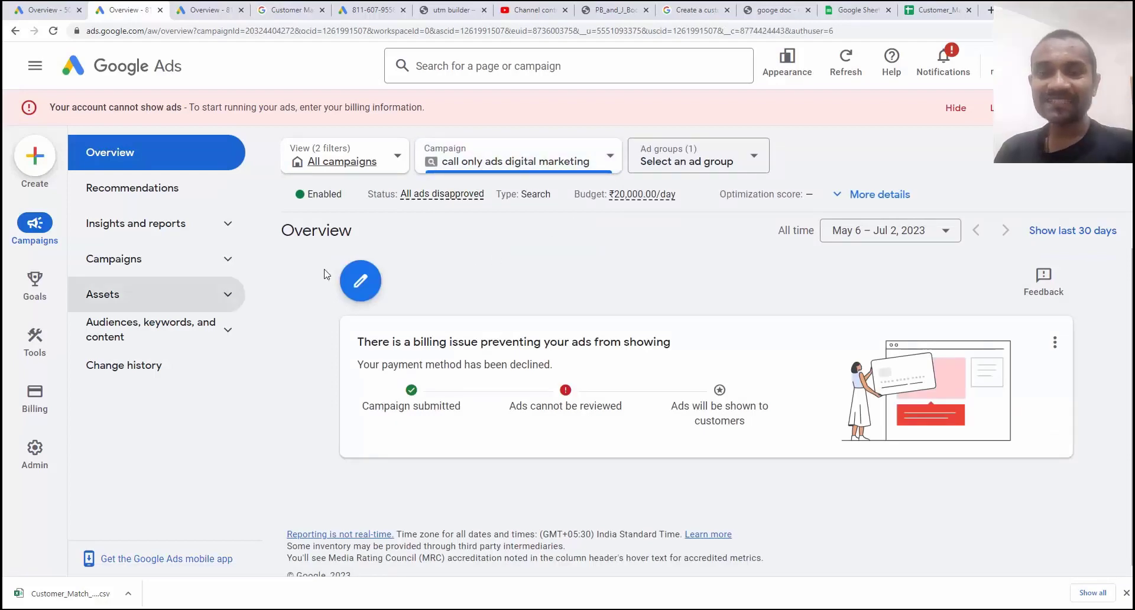
{"action": "left_click", "coordinate": [218, 337]}
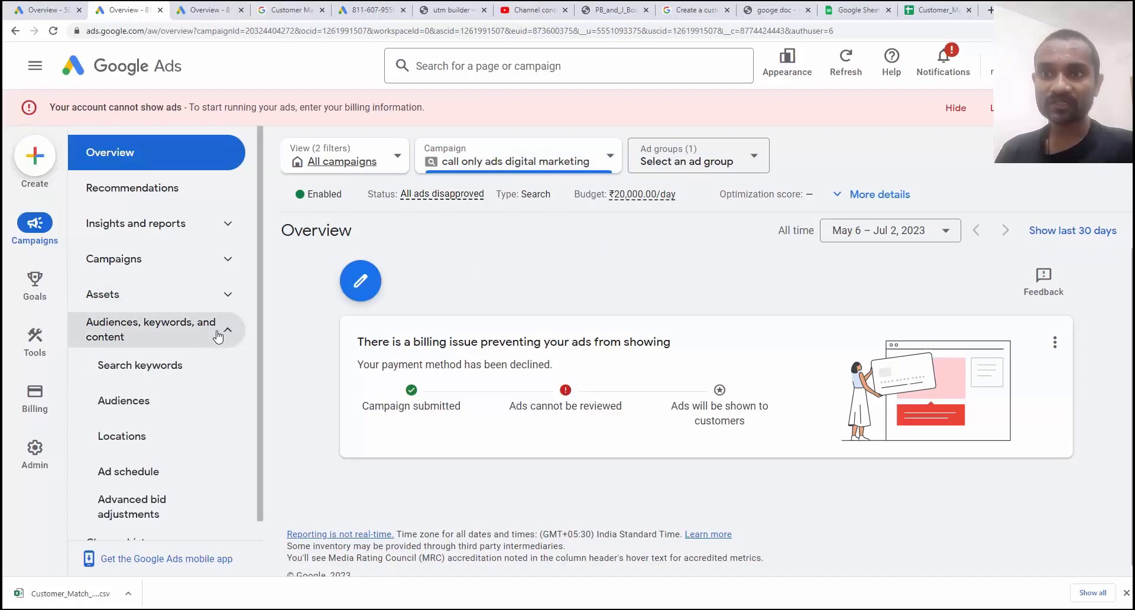
{"action": "left_click", "coordinate": [188, 407]}
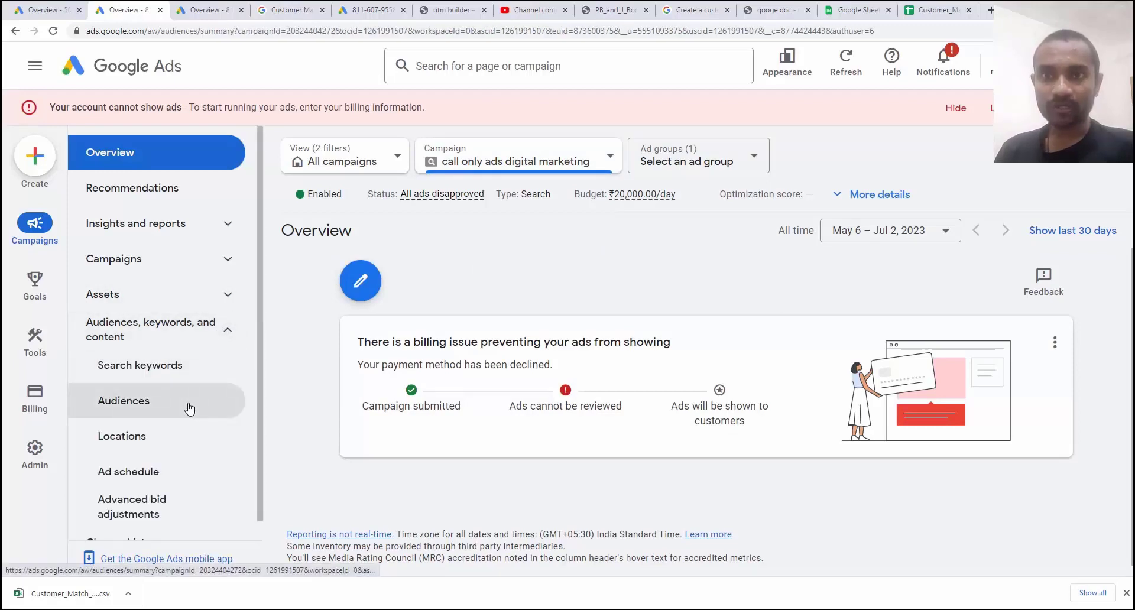
{"action": "scroll", "coordinate": [779, 296], "scroll_direction": "down", "scroll_amount": 3}
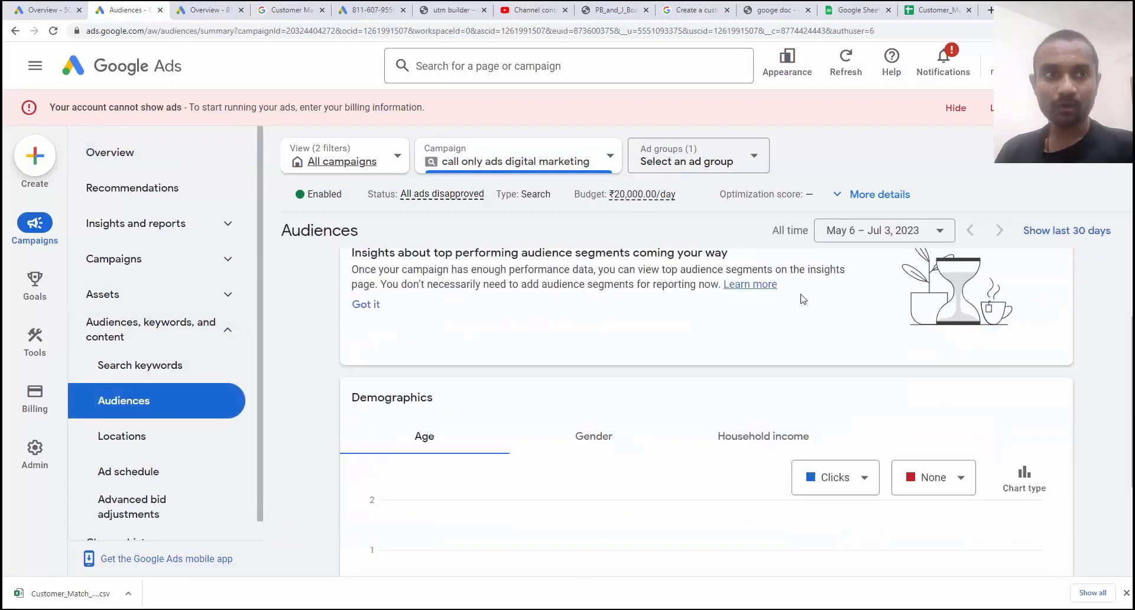
{"action": "scroll", "coordinate": [803, 299], "scroll_direction": "up", "scroll_amount": 4}
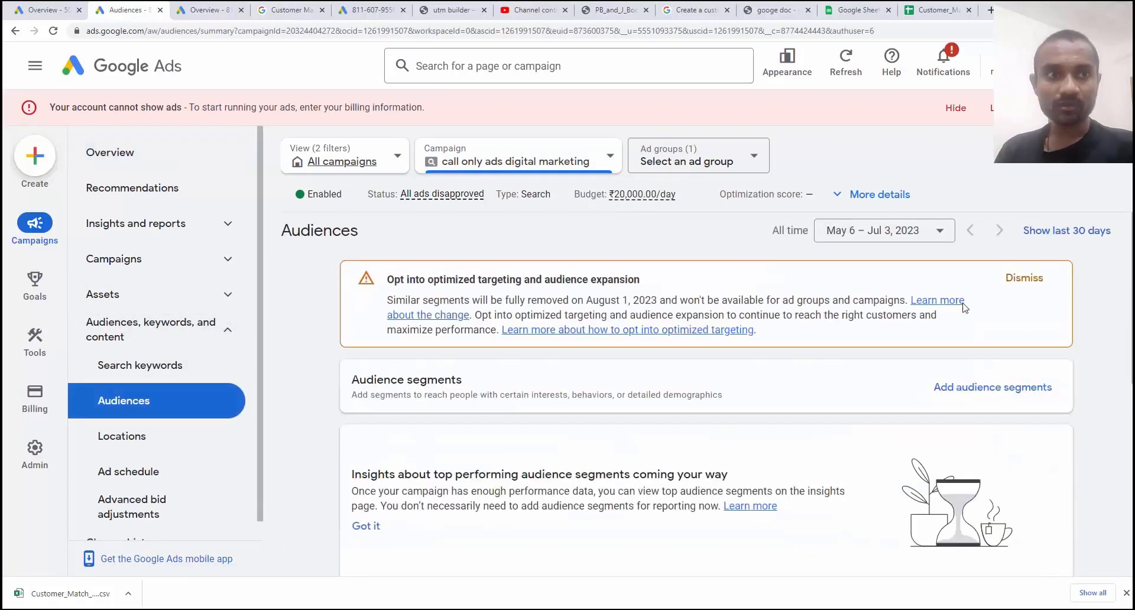
Open campaign-level audience segment adding, dismissing the unified audience reporting notice.
{"action": "left_click", "coordinate": [979, 391]}
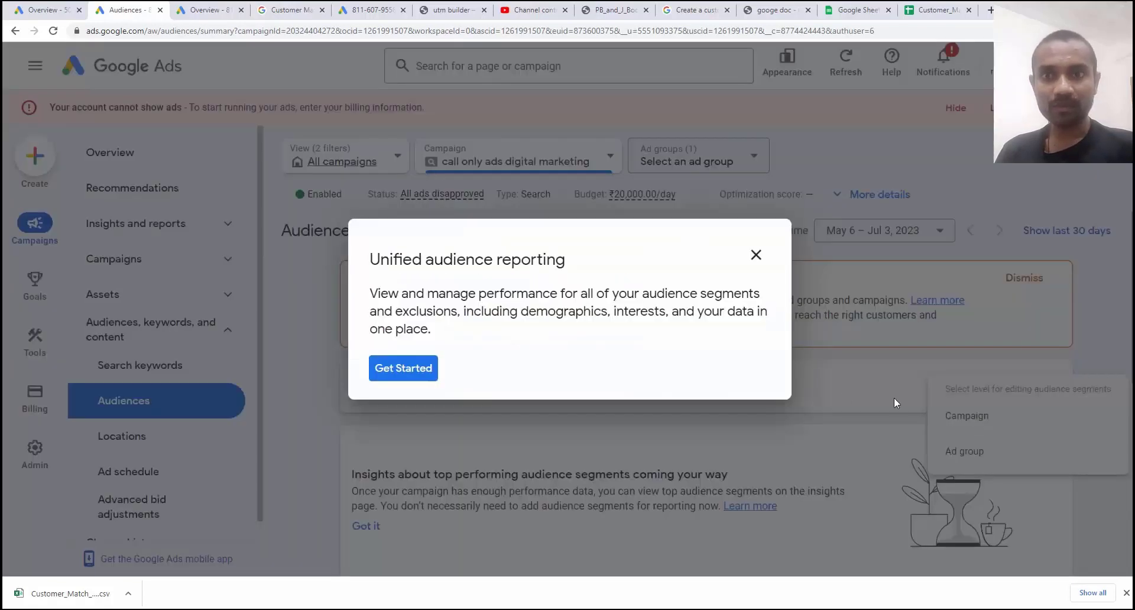
{"action": "left_click", "coordinate": [756, 255]}
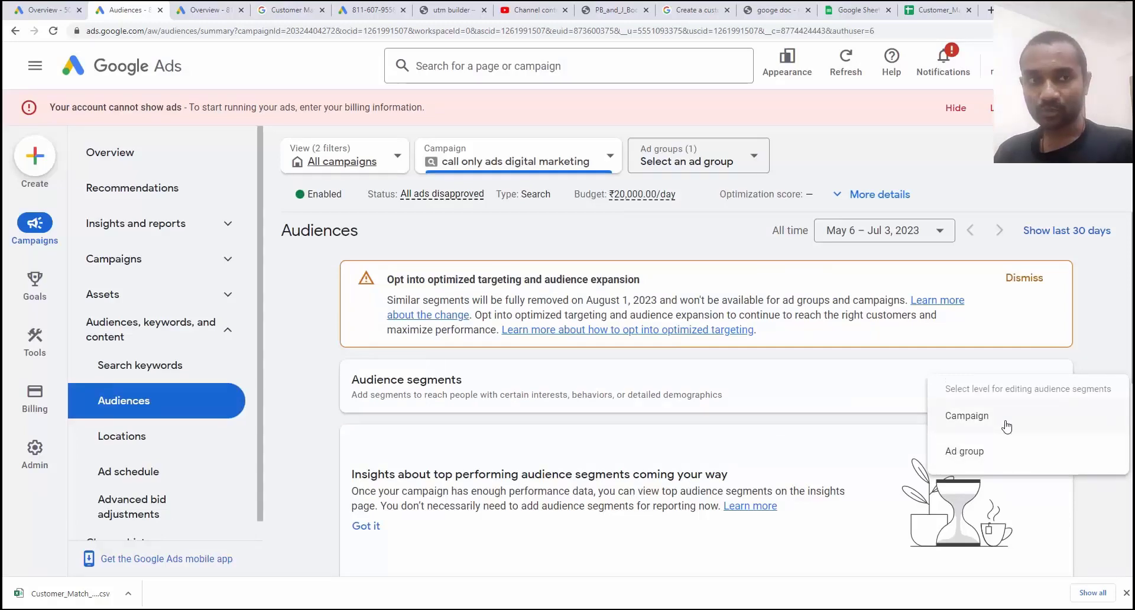
{"action": "left_click", "coordinate": [1007, 426]}
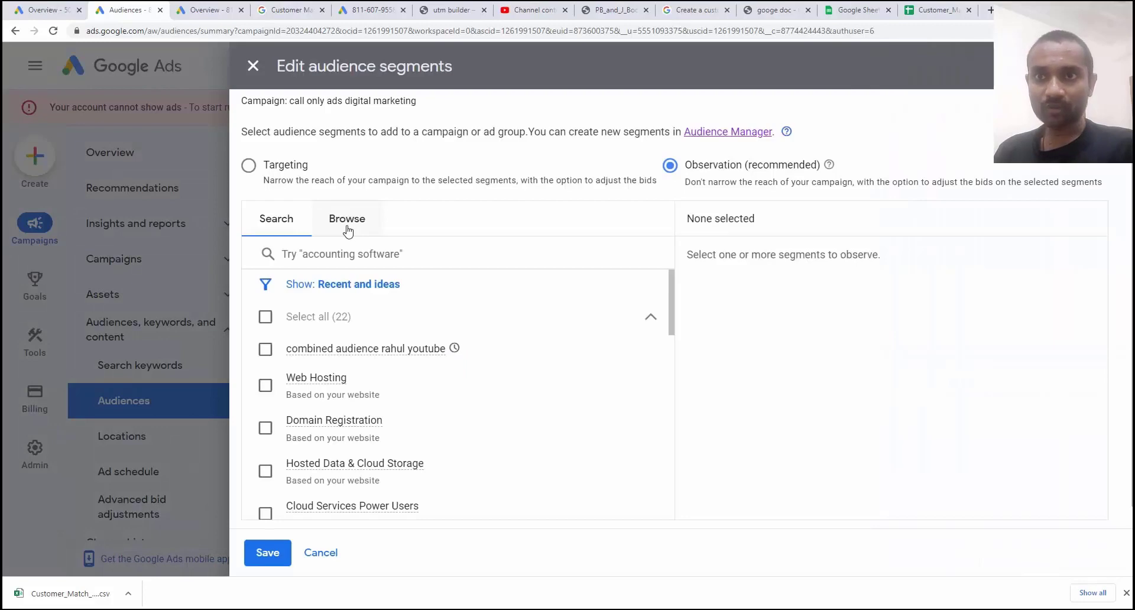
Under Browse > Customer lists, tick customer list purchased already 3723 and save it as Observation.
{"action": "left_click", "coordinate": [348, 220]}
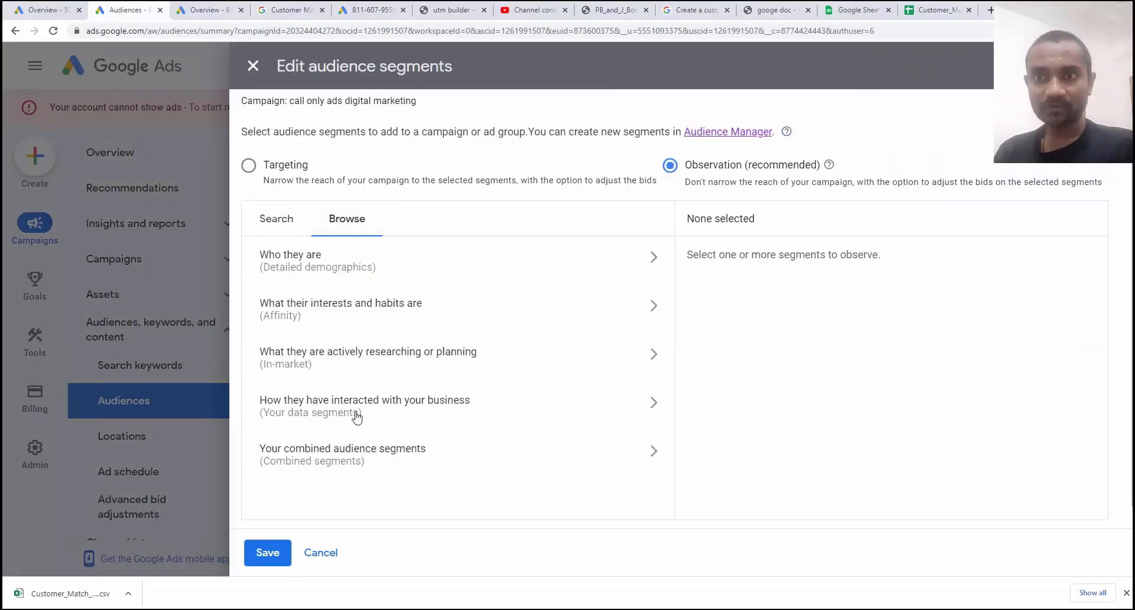
{"action": "left_click", "coordinate": [357, 413]}
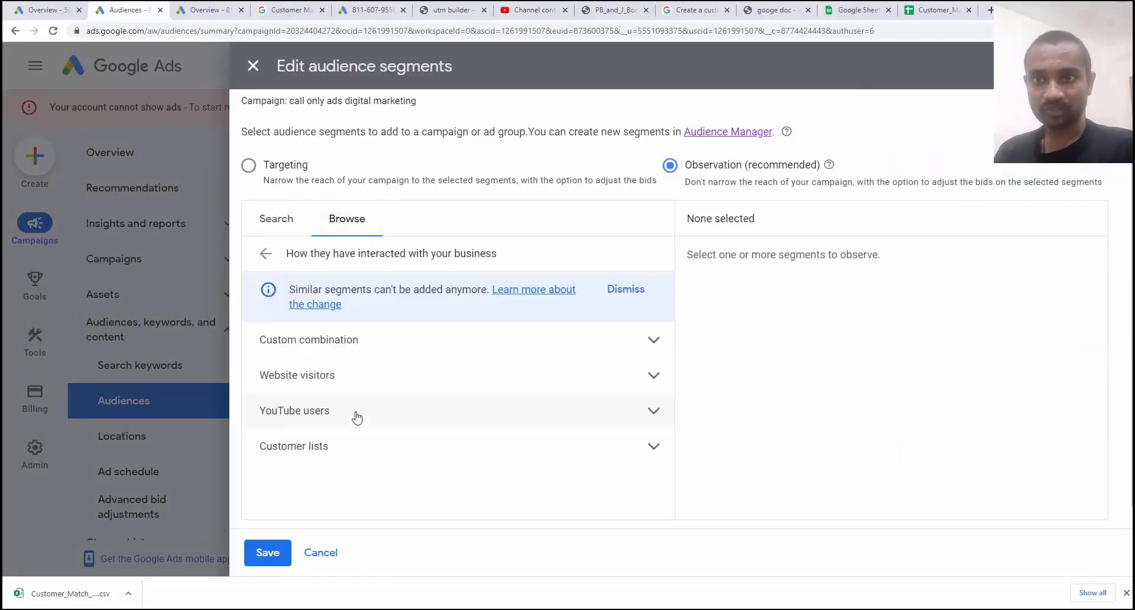
{"action": "left_click", "coordinate": [340, 449]}
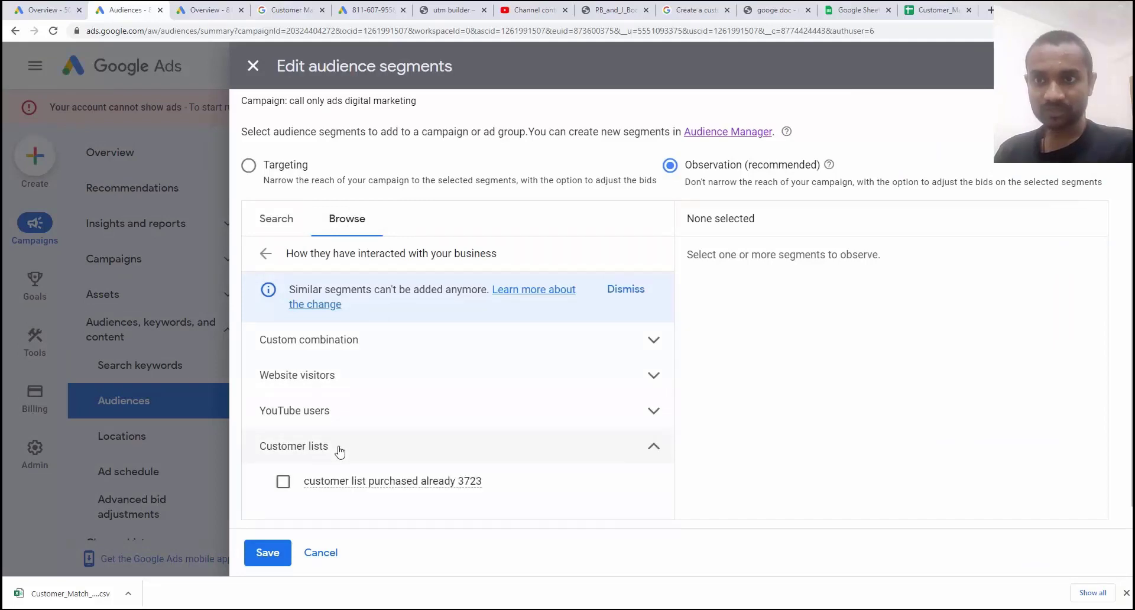
{"action": "key", "text": "space"}
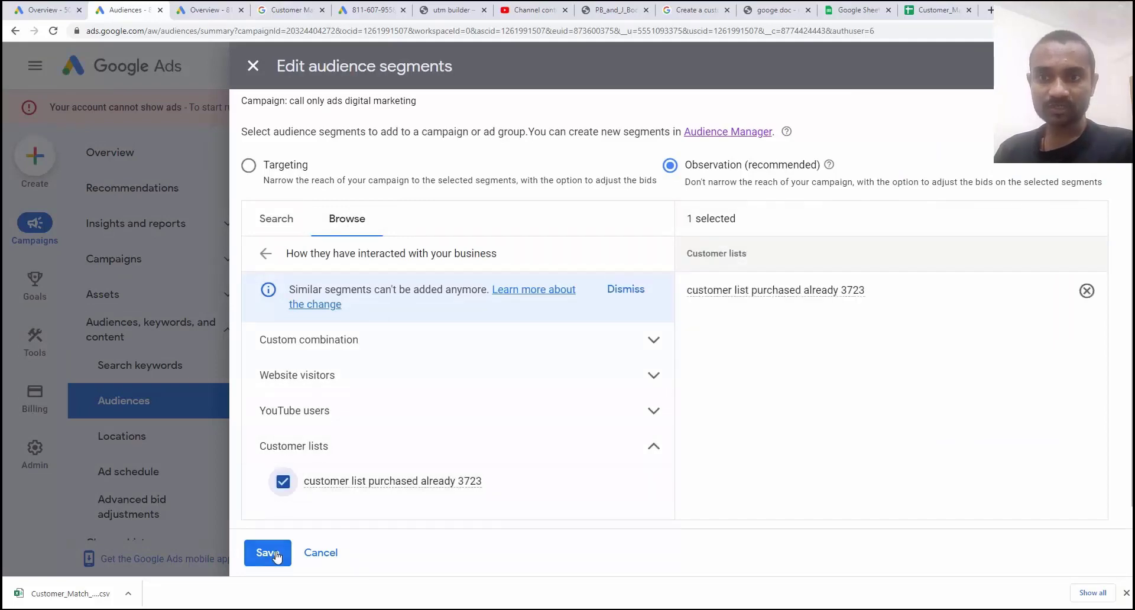
{"action": "left_click", "coordinate": [275, 554]}
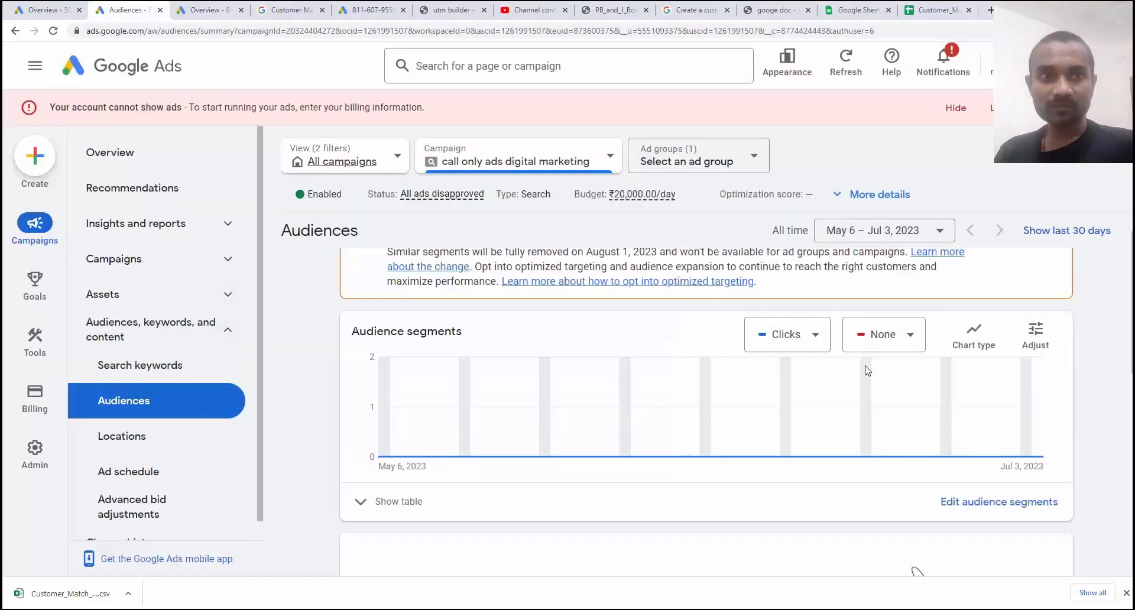
{"action": "scroll", "coordinate": [868, 371], "scroll_direction": "down", "scroll_amount": 1}
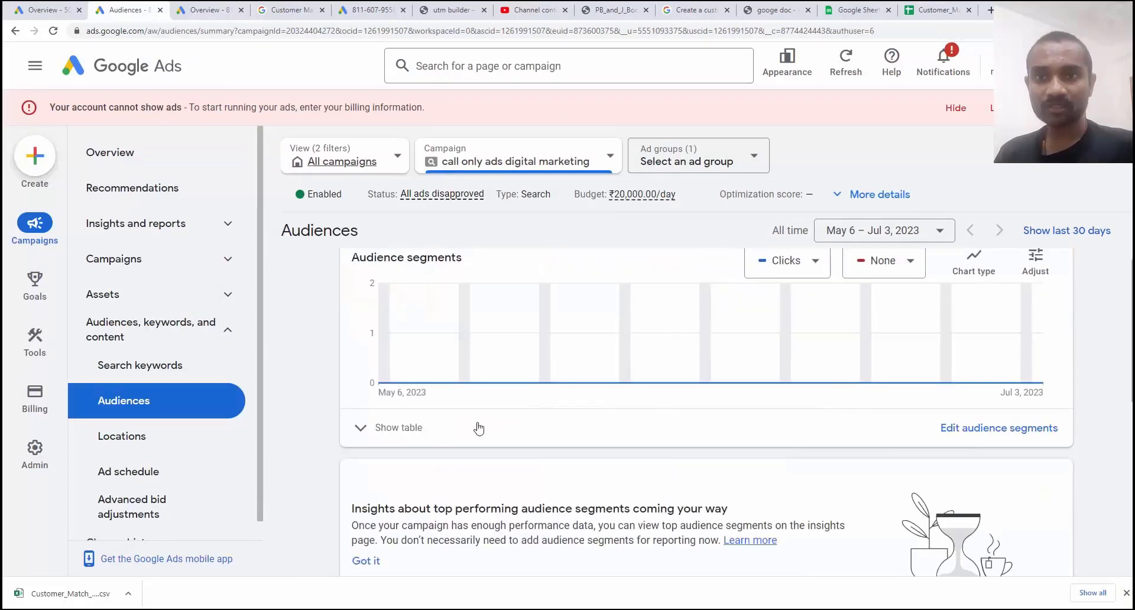
Show the audience segments table, check the bid adjustment note, then switch to the Customer Match policy article.
{"action": "left_click", "coordinate": [413, 436]}
{"action": "scroll", "coordinate": [435, 418], "scroll_direction": "down", "scroll_amount": 1}
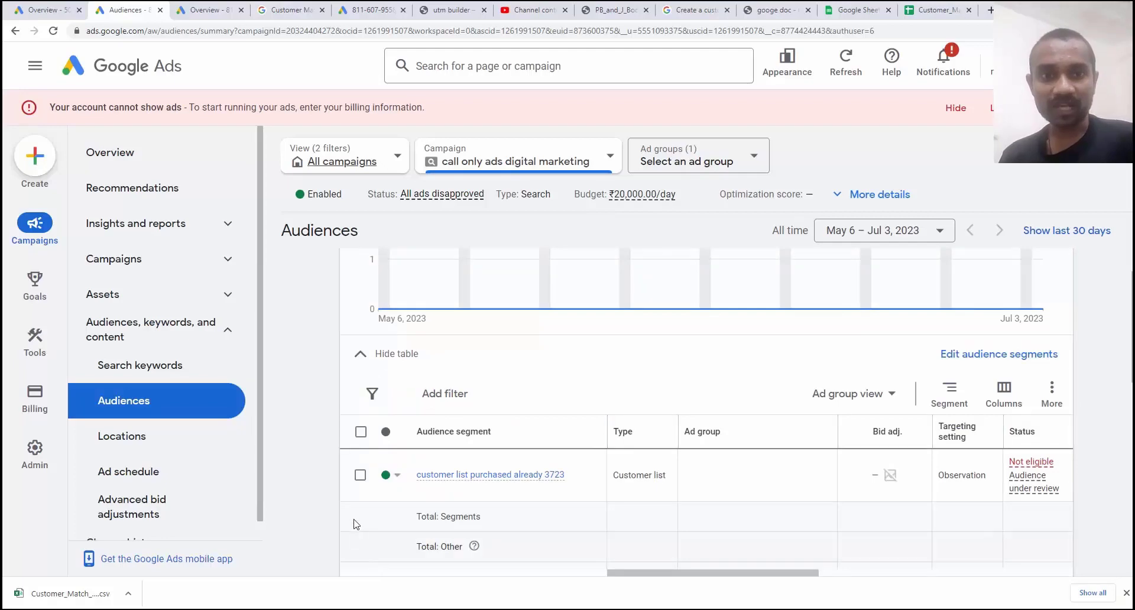
{"action": "mouse_move", "coordinate": [891, 480]}
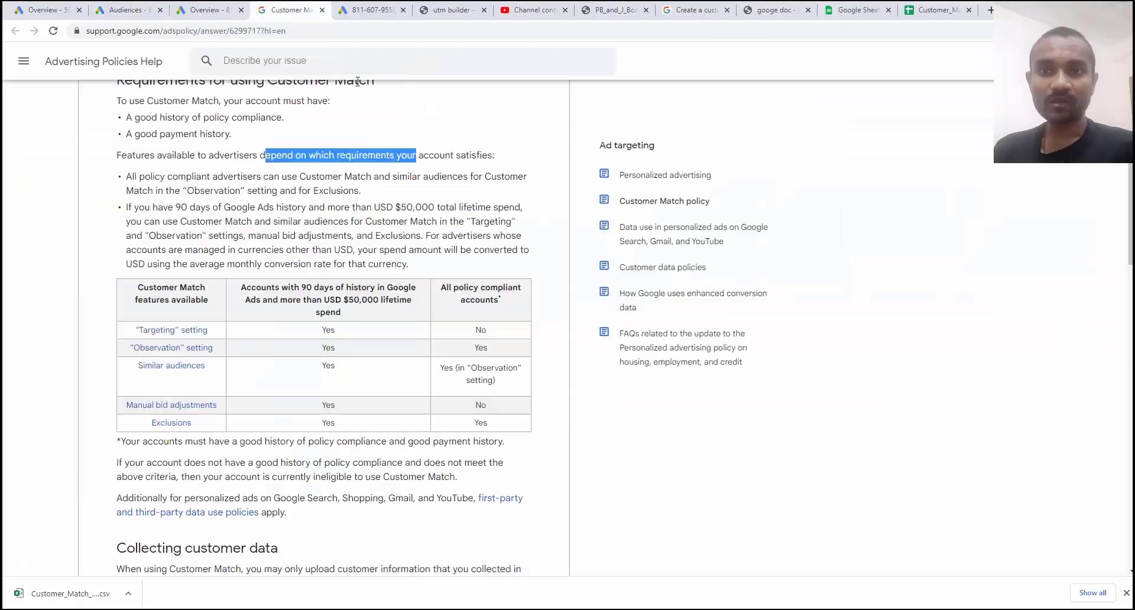
{"action": "left_click", "coordinate": [289, 10]}
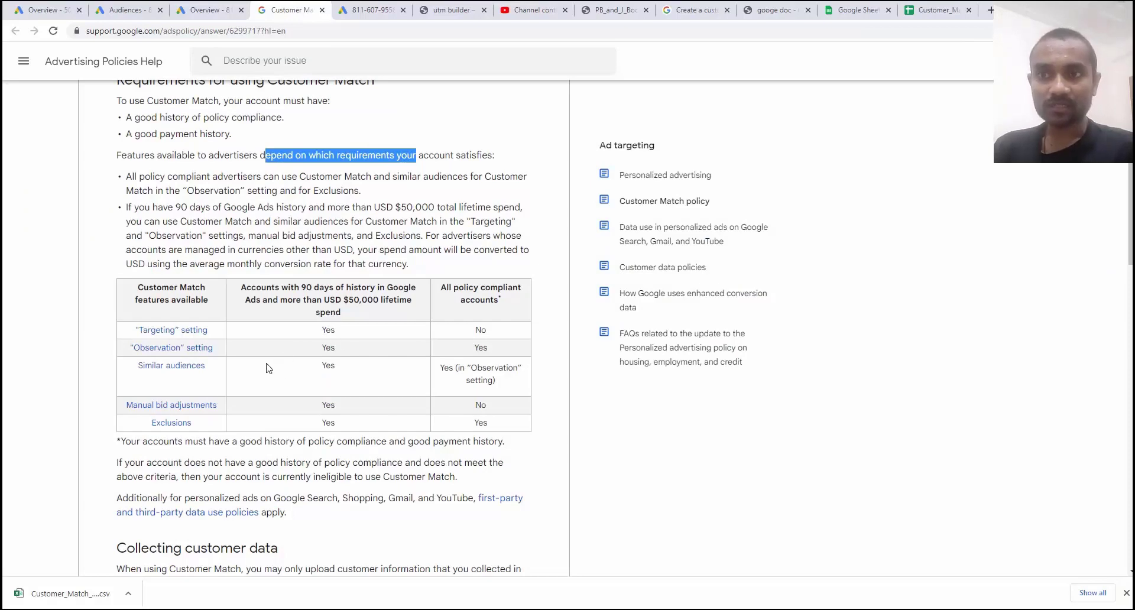
Highlight the $50,000 lifetime spend requirement in the Customer Match policy article.
{"action": "scroll", "coordinate": [248, 355], "scroll_direction": "up", "scroll_amount": 1}
{"action": "left_click_drag", "start_coordinate": [227, 140], "coordinate": [390, 131]}
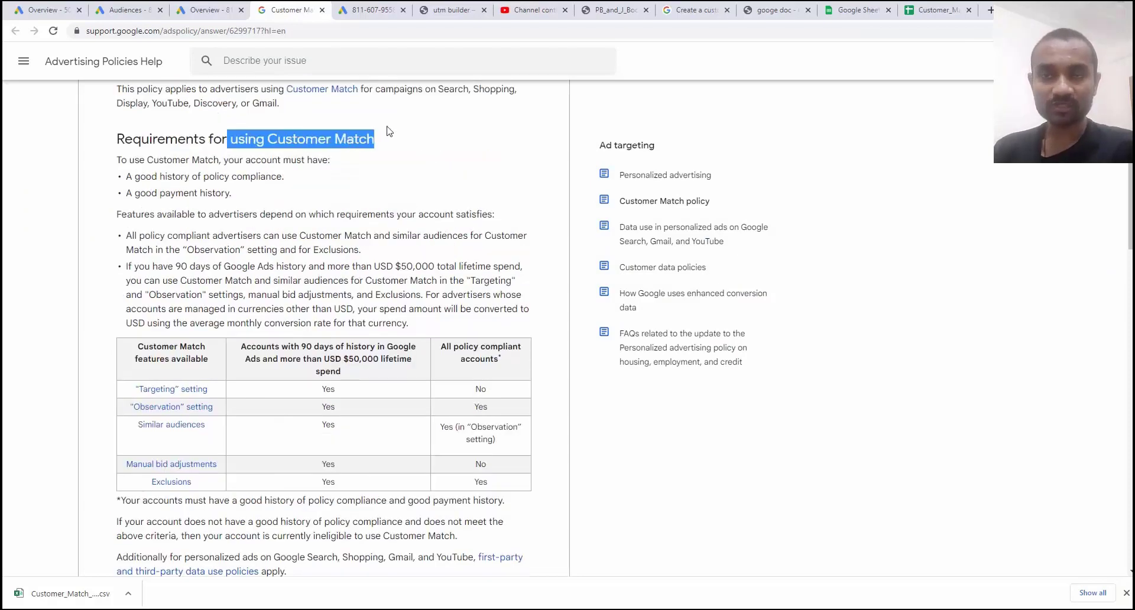
{"action": "scroll", "coordinate": [393, 217], "scroll_direction": "down", "scroll_amount": 2}
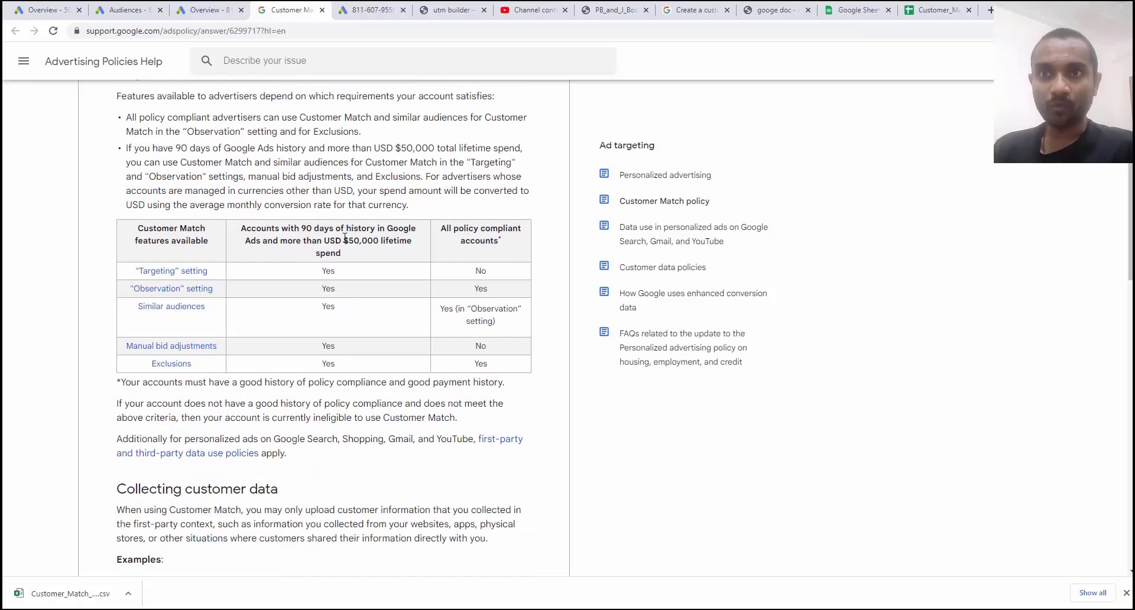
{"action": "left_click_drag", "start_coordinate": [343, 240], "coordinate": [382, 253]}
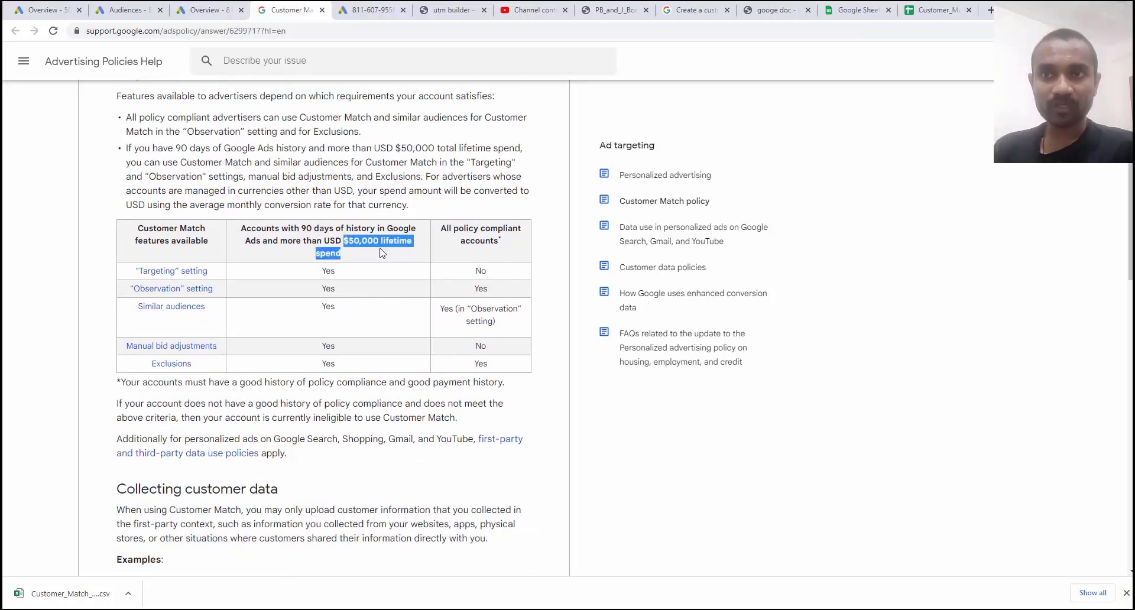
{"action": "left_click", "coordinate": [340, 232]}
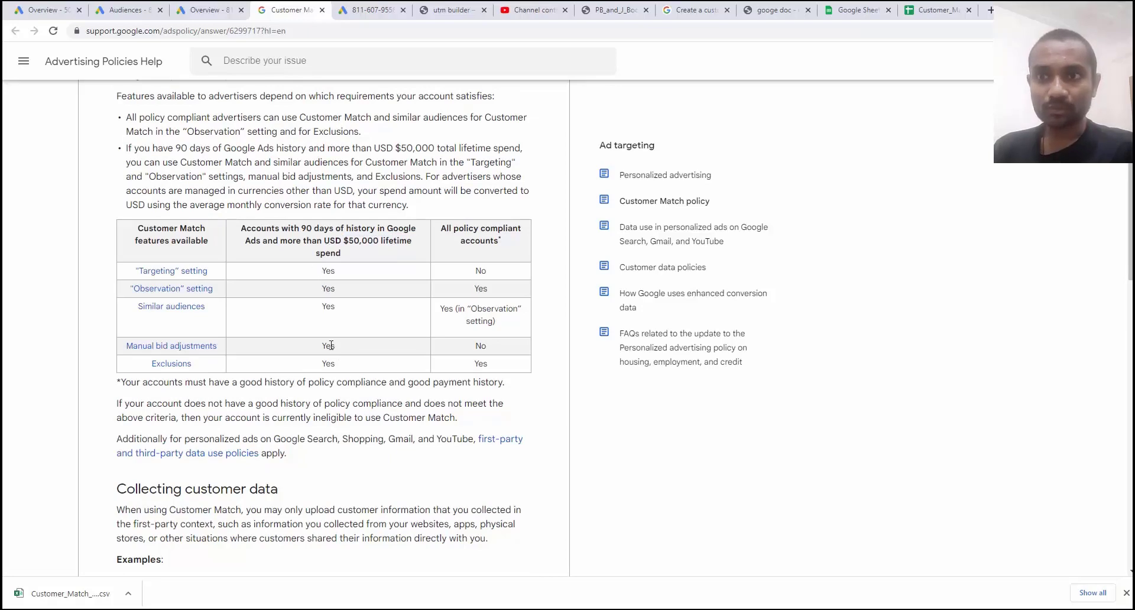
Highlight the Manual bid adjustments, Observation and Targeting feature rows, then return to the Audiences page.
{"action": "left_click_drag", "start_coordinate": [324, 345], "coordinate": [309, 367]}
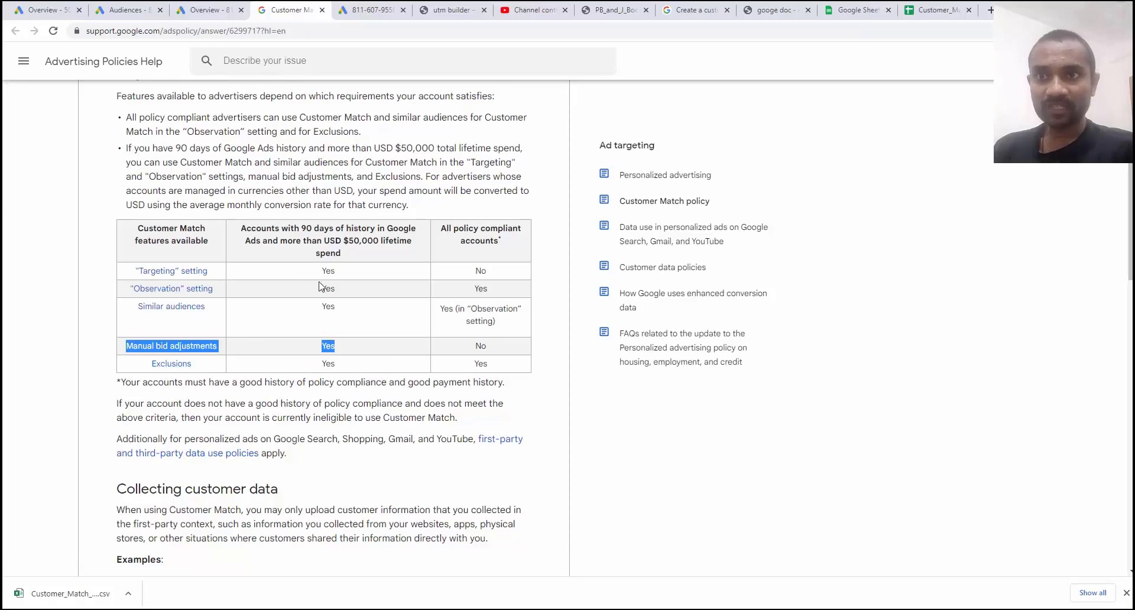
{"action": "left_click_drag", "start_coordinate": [318, 290], "coordinate": [490, 289]}
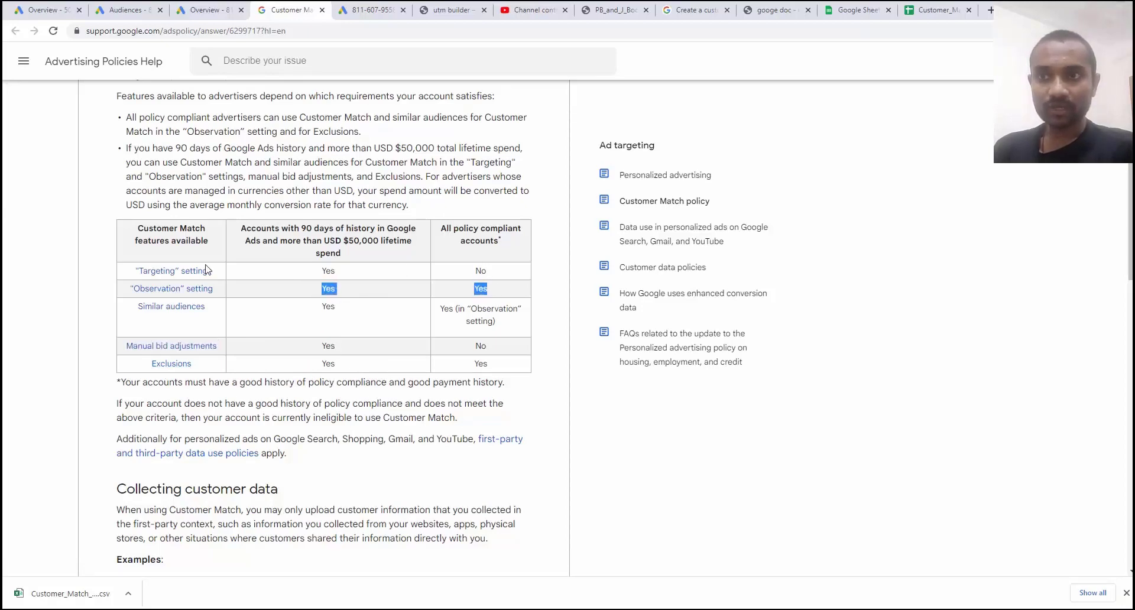
{"action": "left_click_drag", "start_coordinate": [342, 274], "coordinate": [378, 241]}
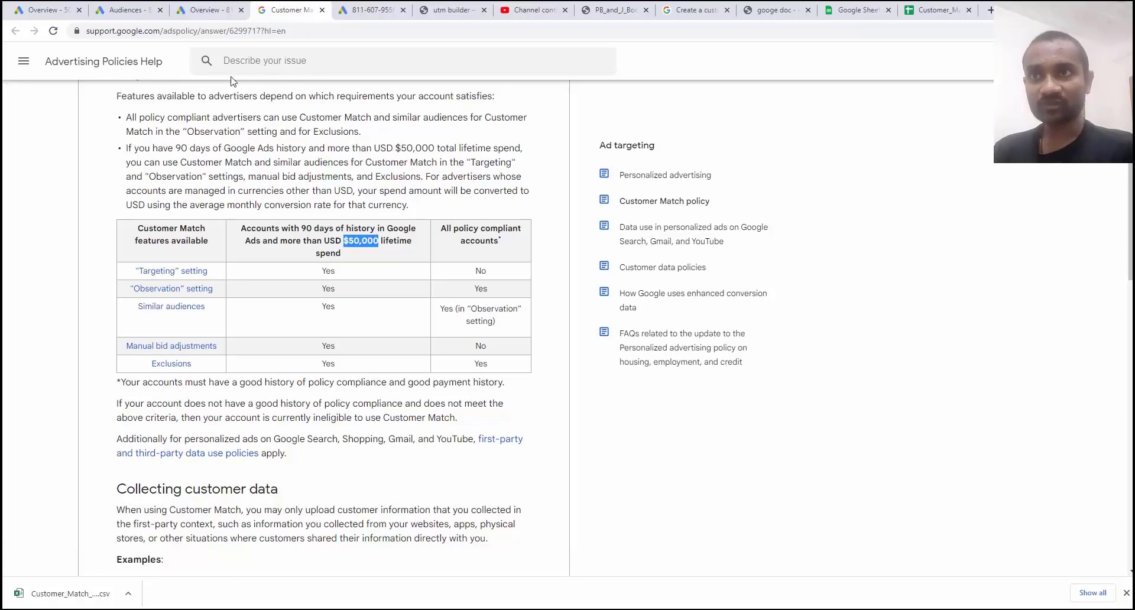
{"action": "left_click", "coordinate": [149, 10]}
{"action": "scroll", "coordinate": [548, 424], "scroll_direction": "down", "scroll_amount": 2}
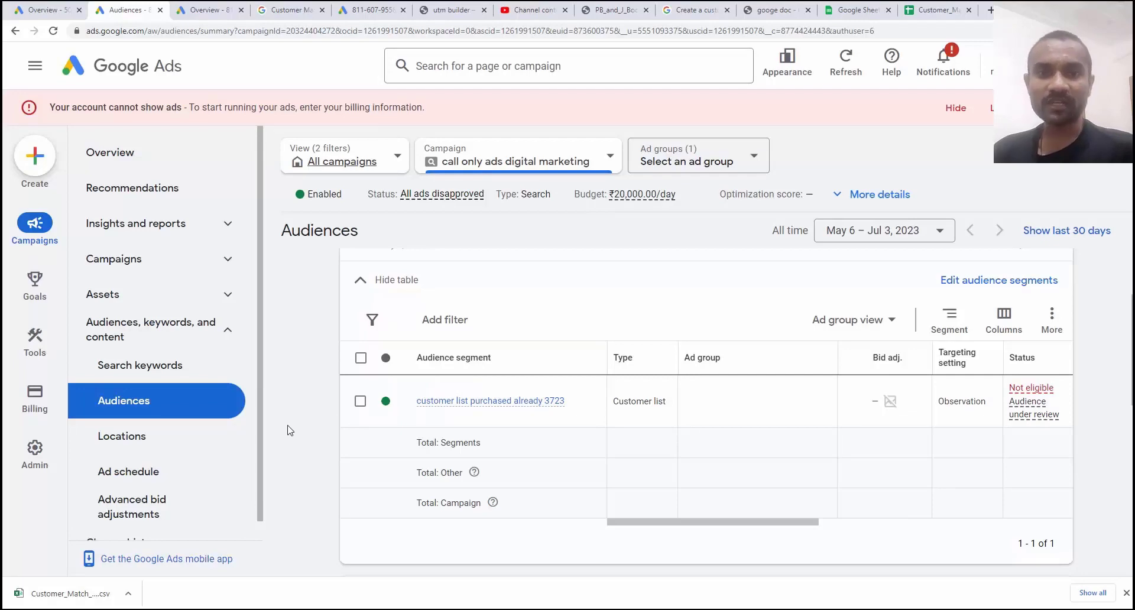
Remove customer list purchased already 3723 from the campaign's audiences and confirm permanent removal.
{"action": "left_click", "coordinate": [395, 403]}
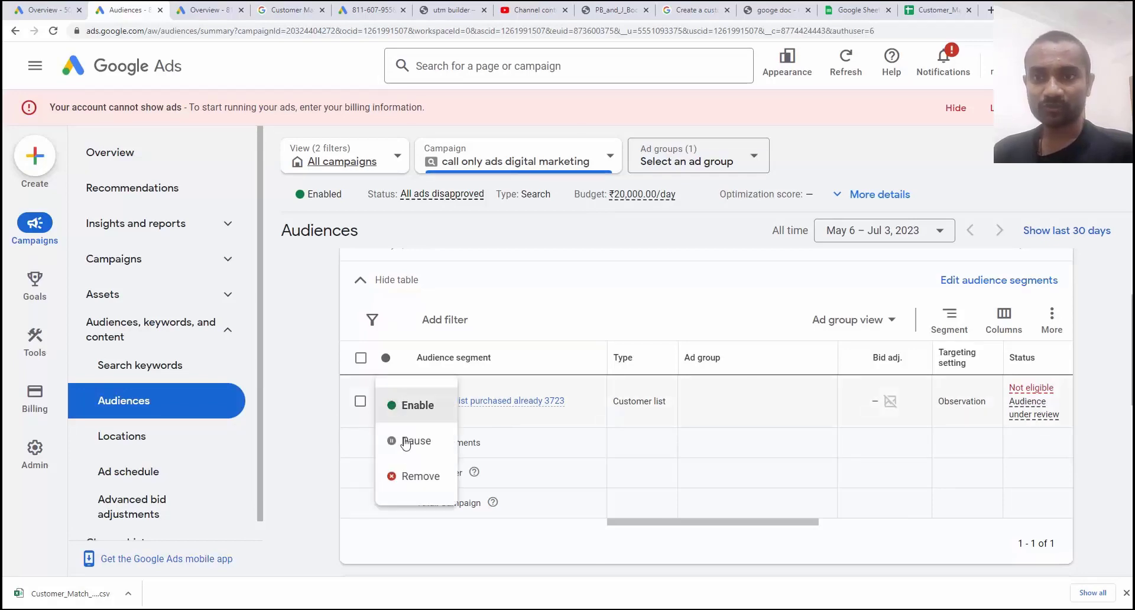
{"action": "left_click", "coordinate": [412, 474]}
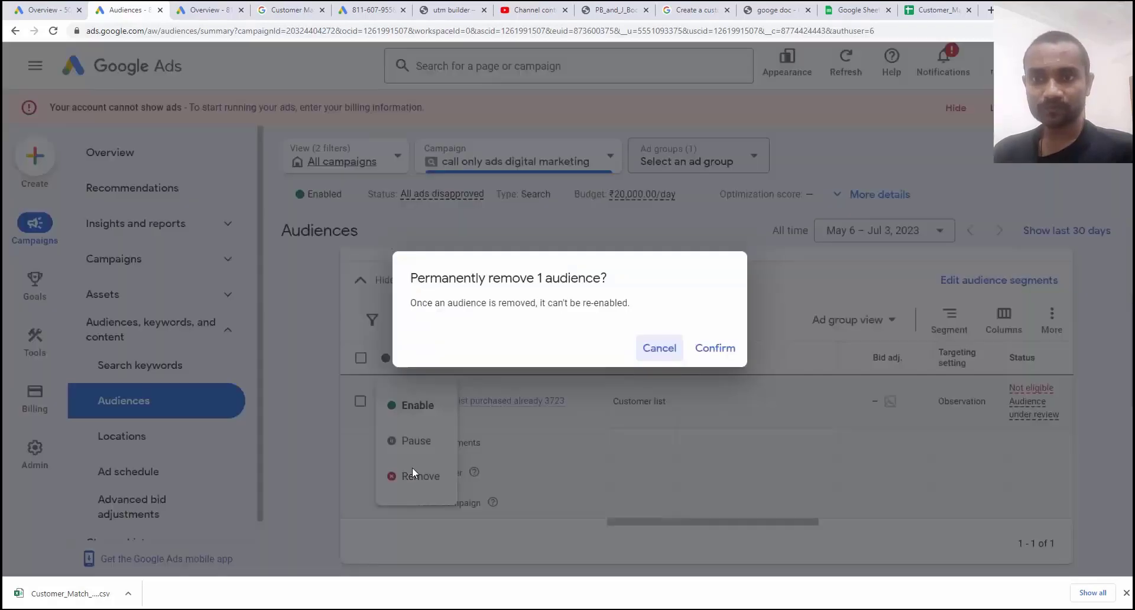
{"action": "left_click", "coordinate": [734, 353]}
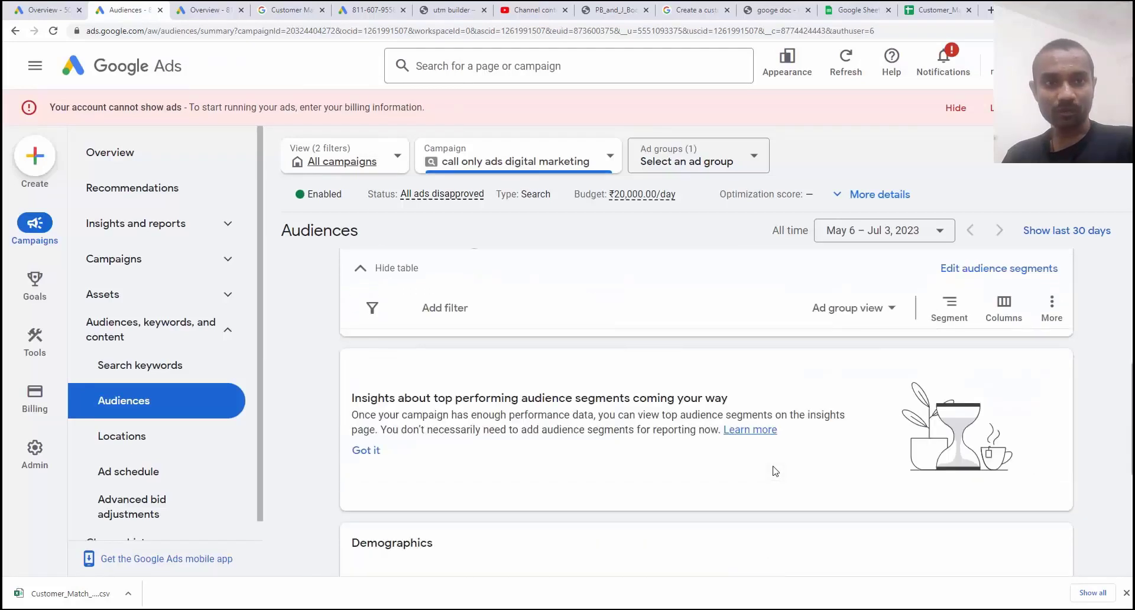
{"action": "scroll", "coordinate": [775, 471], "scroll_direction": "down", "scroll_amount": 5}
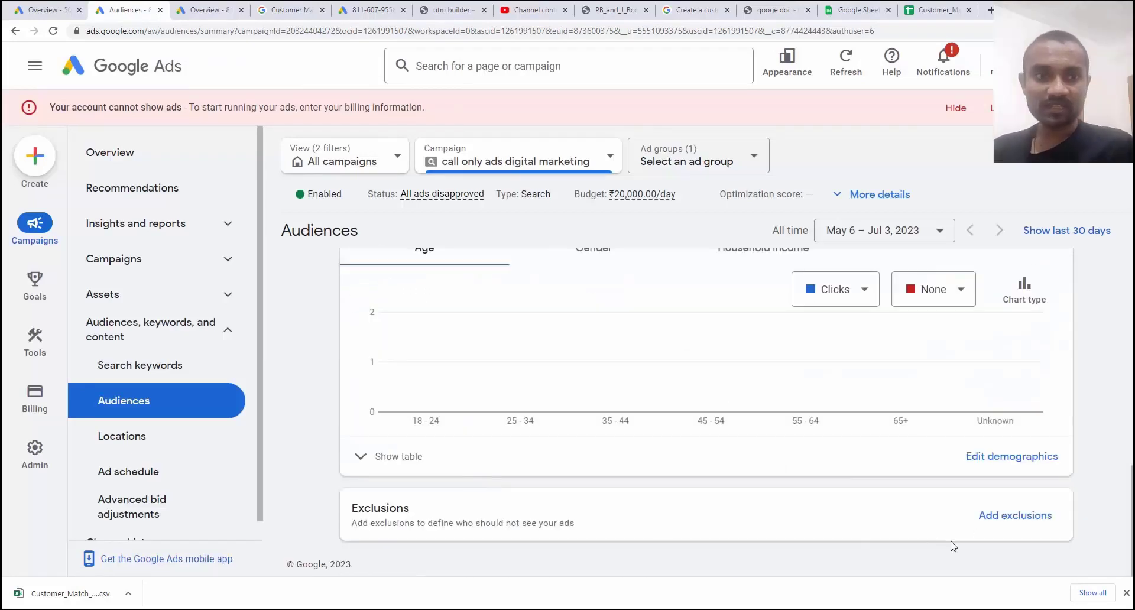
Add customer list purchased already 3723 as a campaign-level exclusion, then switch to the Audience manager.
{"action": "left_click", "coordinate": [1005, 519]}
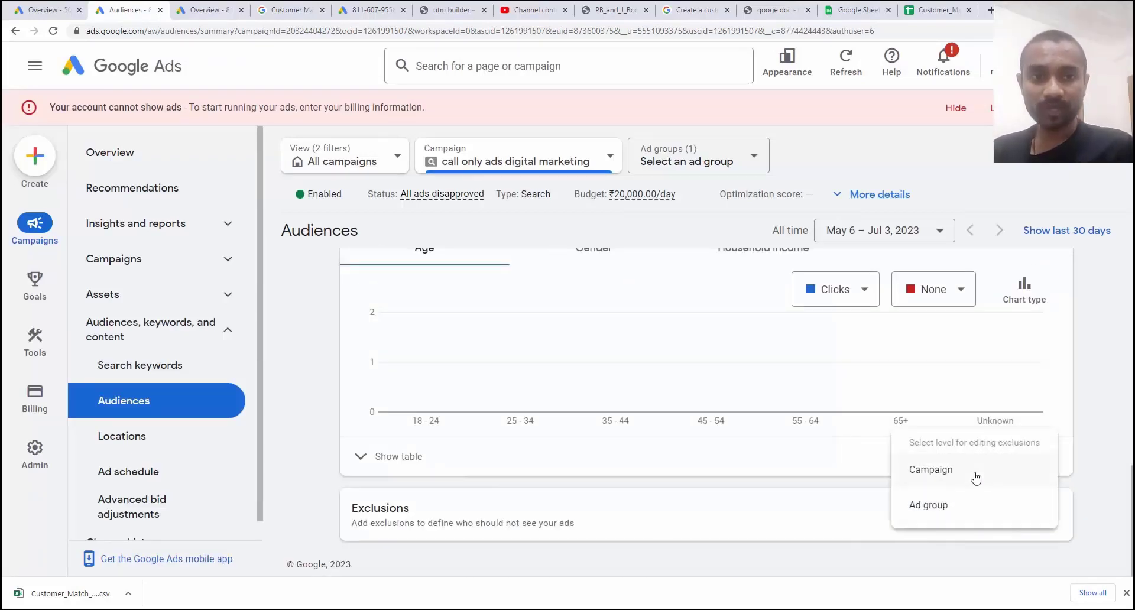
{"action": "left_click", "coordinate": [947, 469]}
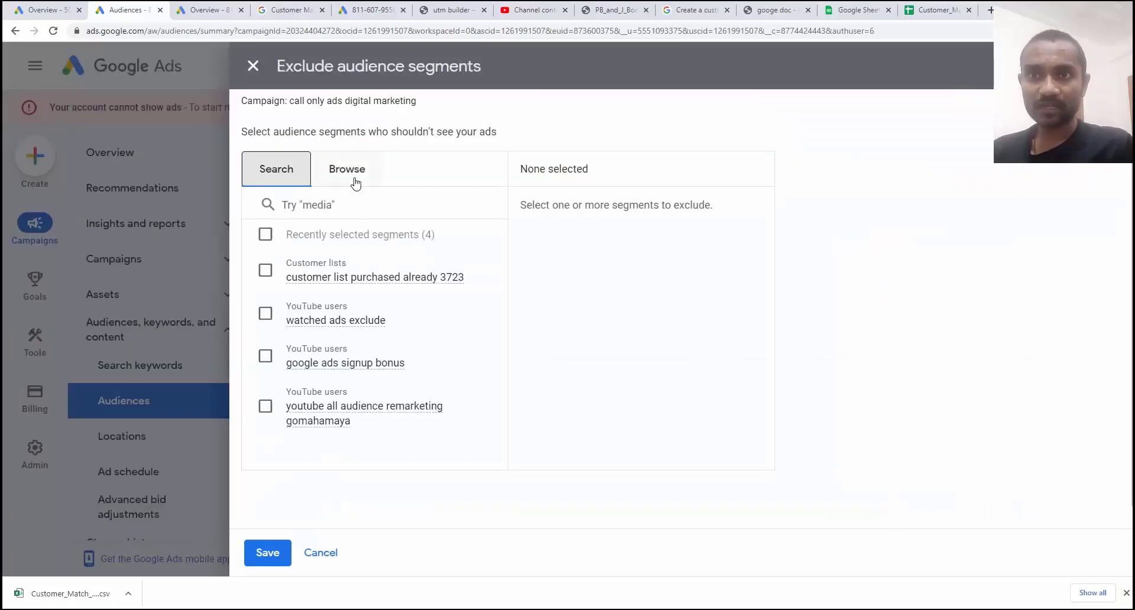
{"action": "left_click", "coordinate": [356, 184]}
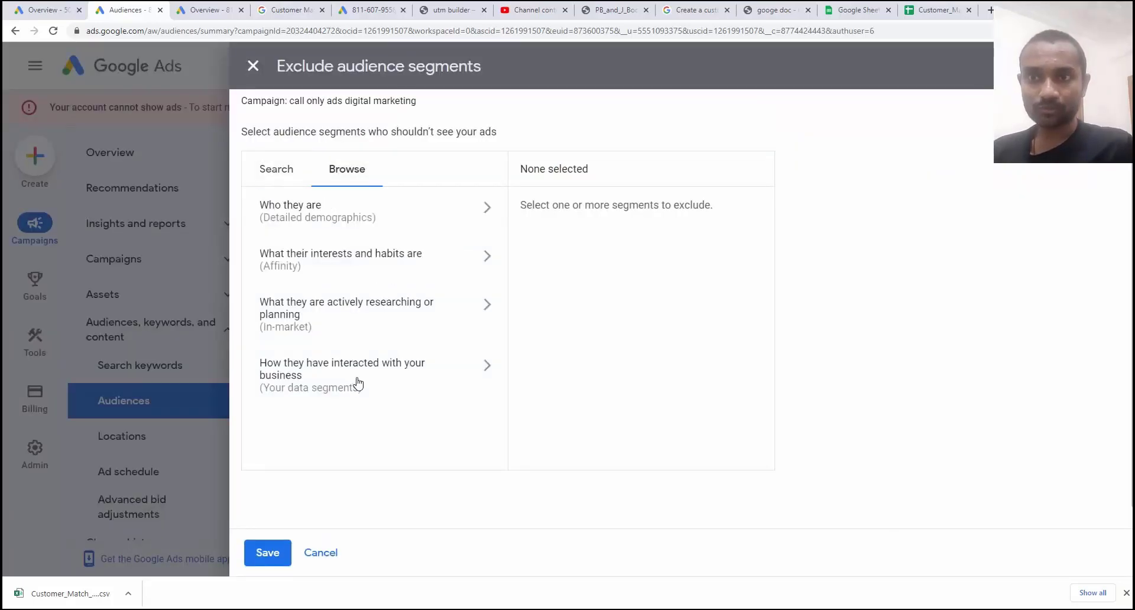
{"action": "left_click", "coordinate": [358, 383]}
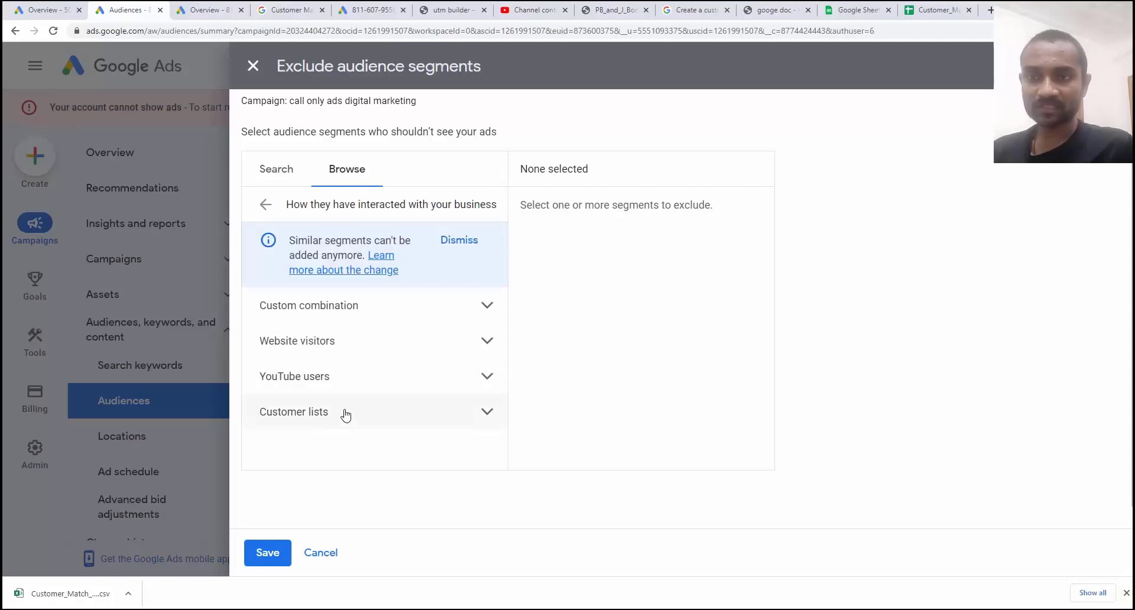
{"action": "left_click", "coordinate": [346, 413]}
{"action": "left_click", "coordinate": [285, 448]}
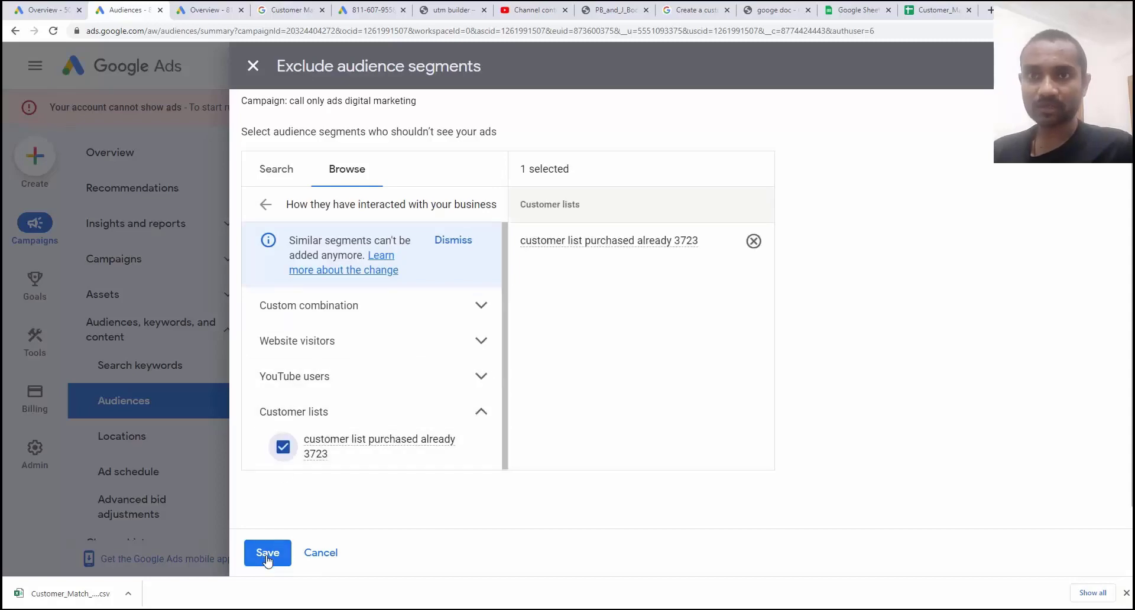
{"action": "left_click", "coordinate": [267, 553]}
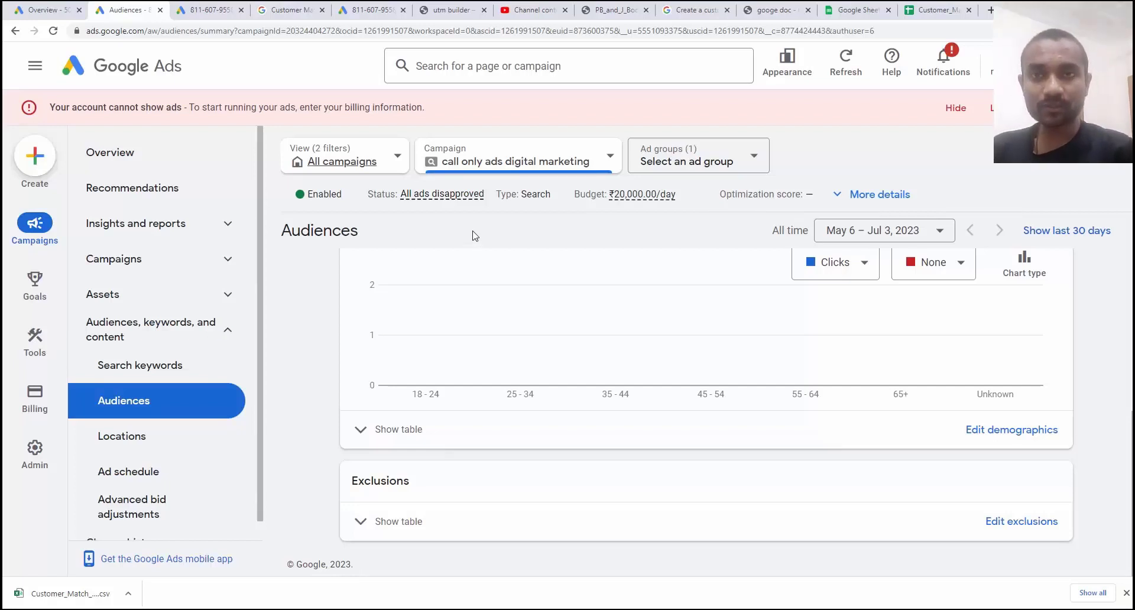
{"action": "left_click", "coordinate": [205, 10]}
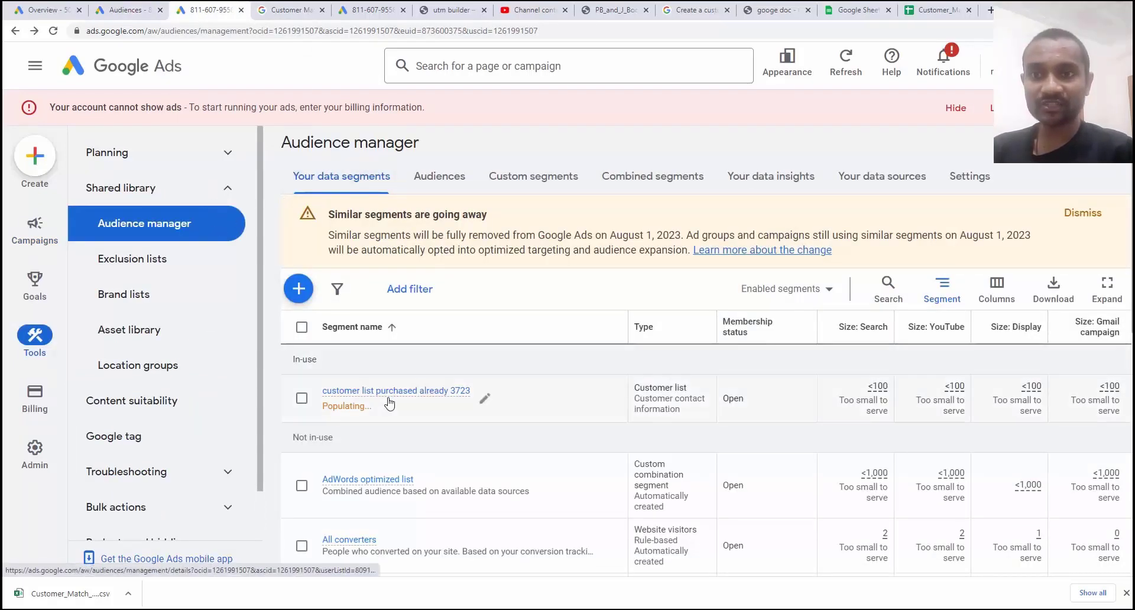
Open the customer list purchased already 3723 detail page and its three-dot Add to... menu.
{"action": "mouse_move", "coordinate": [392, 397]}
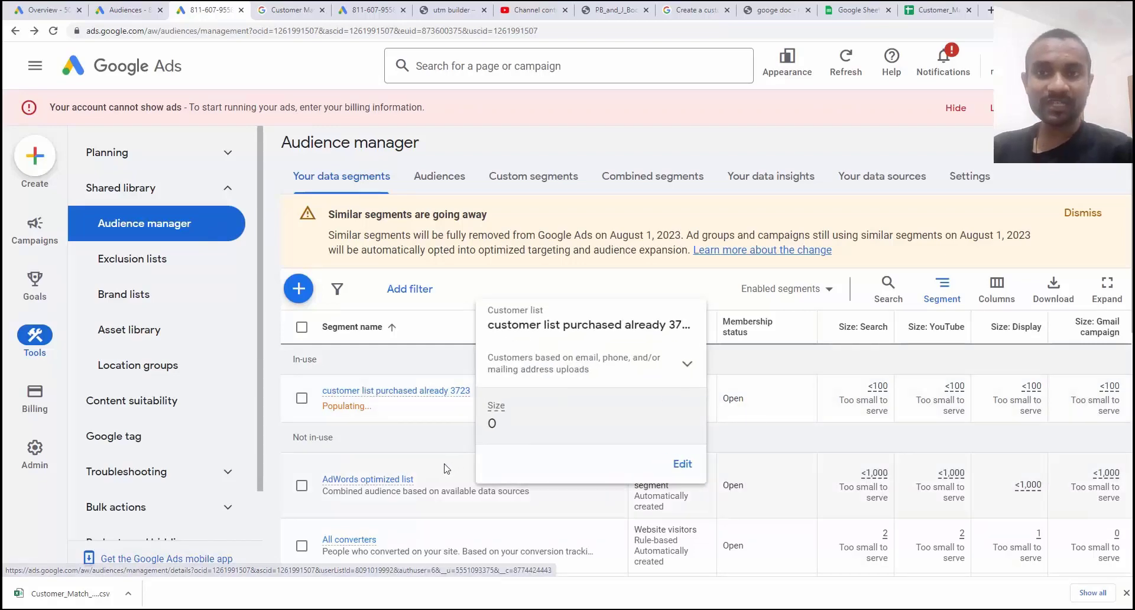
{"action": "left_click", "coordinate": [379, 397]}
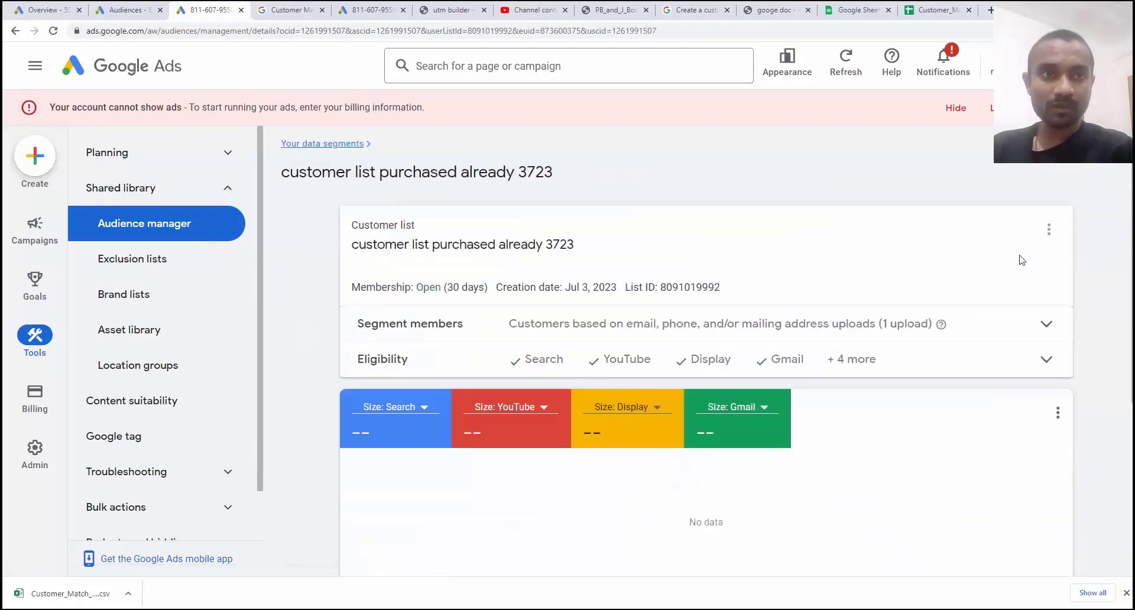
{"action": "left_click", "coordinate": [1051, 231]}
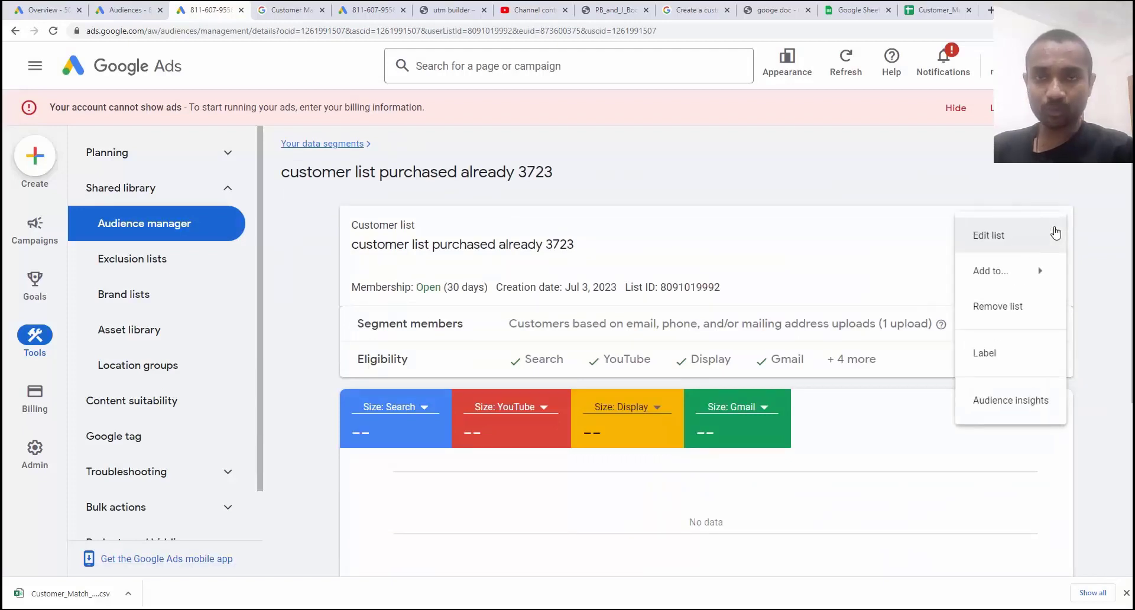
{"action": "mouse_move", "coordinate": [1021, 274]}
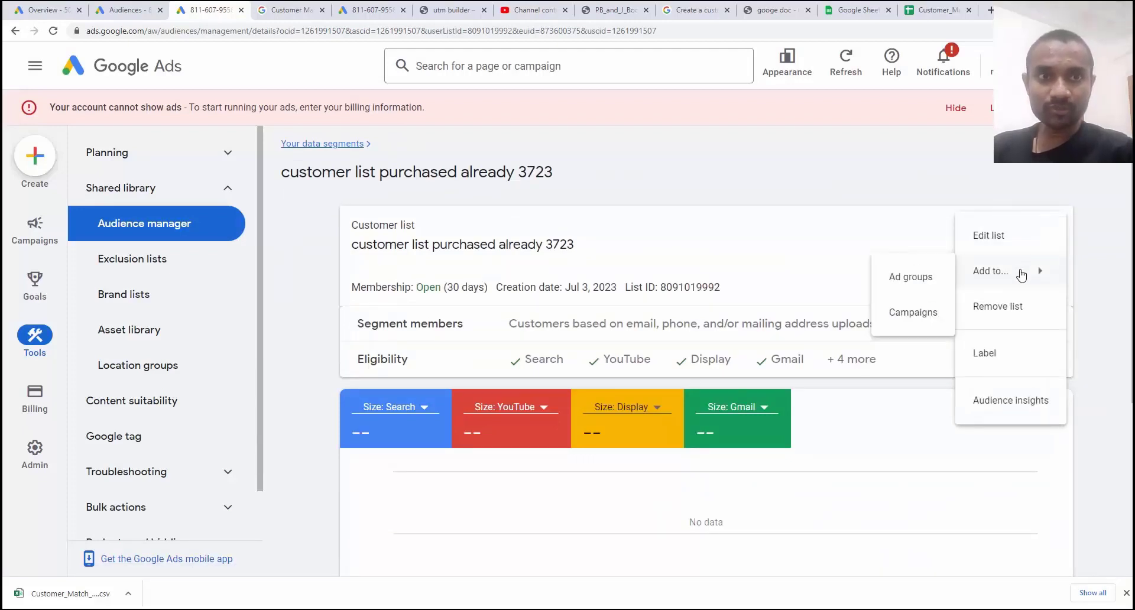
Via Add to > Campaigns, tick call only ads digital marketing and add the segment as Observation.
{"action": "left_click", "coordinate": [916, 313]}
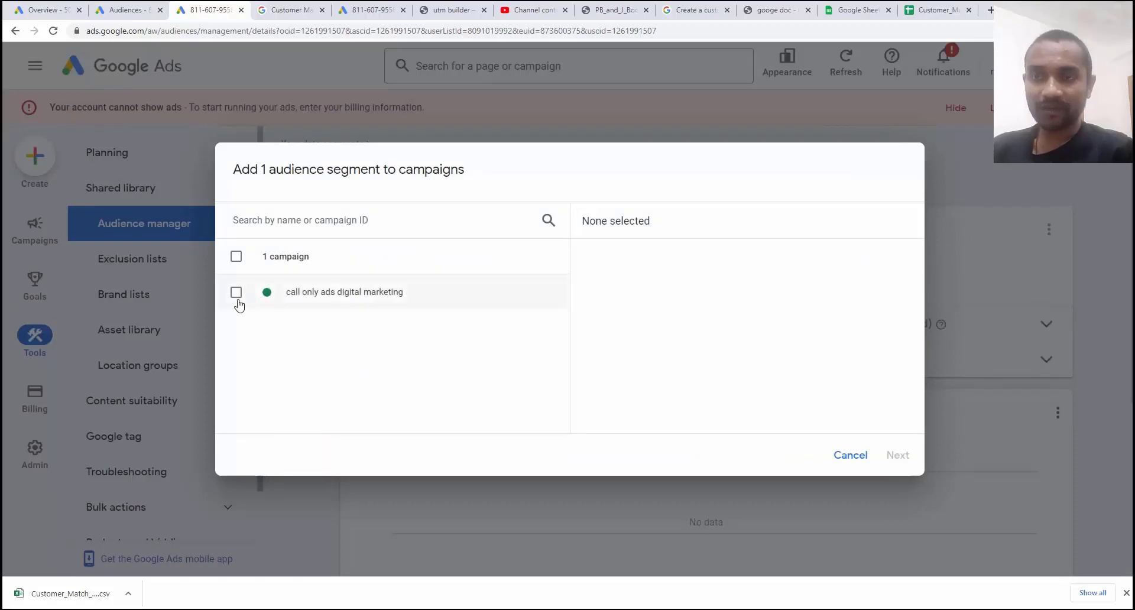
{"action": "left_click", "coordinate": [237, 294]}
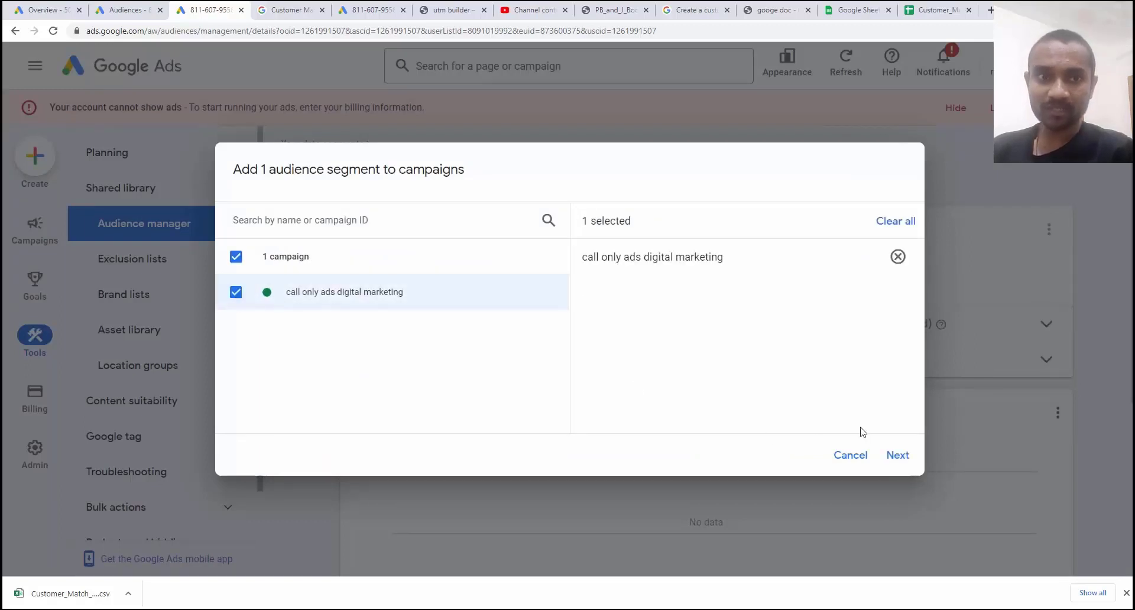
{"action": "left_click", "coordinate": [894, 458]}
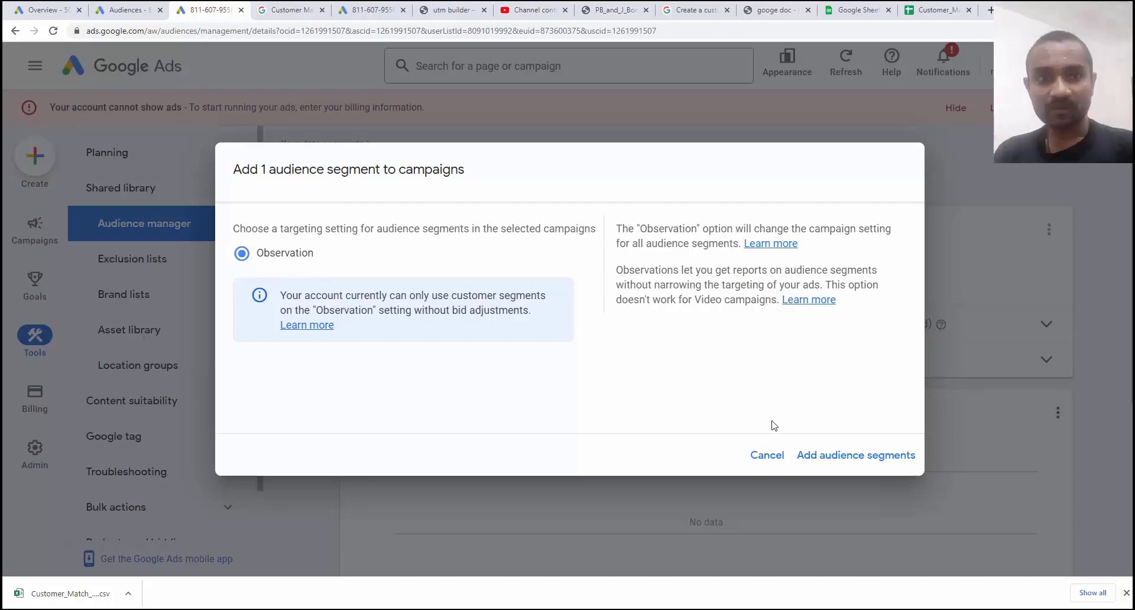
{"action": "left_click", "coordinate": [821, 464]}
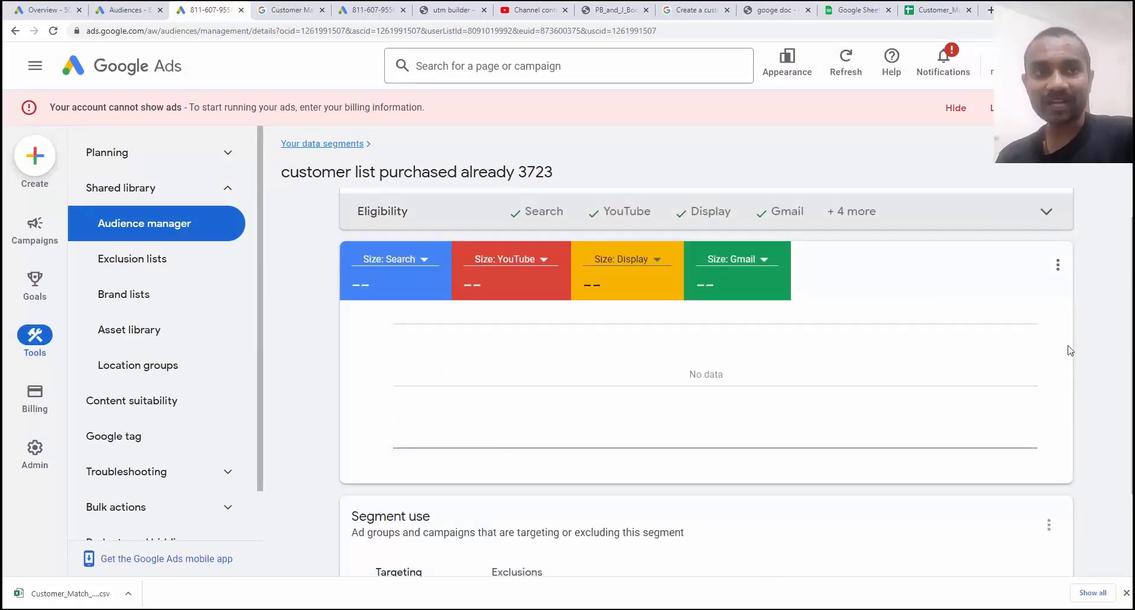
Expand Eligibility, highlighting Search, YouTube, Display as eligible and App installs, App engagement as unsupported.
{"action": "left_click", "coordinate": [1046, 289]}
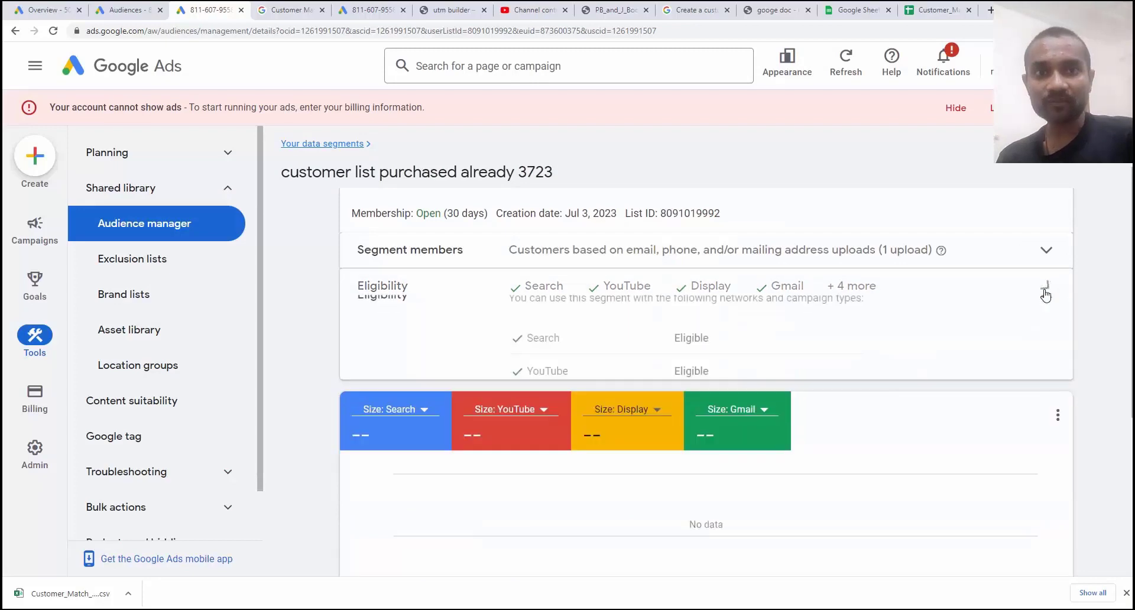
{"action": "scroll", "coordinate": [952, 342], "scroll_direction": "down", "scroll_amount": 1}
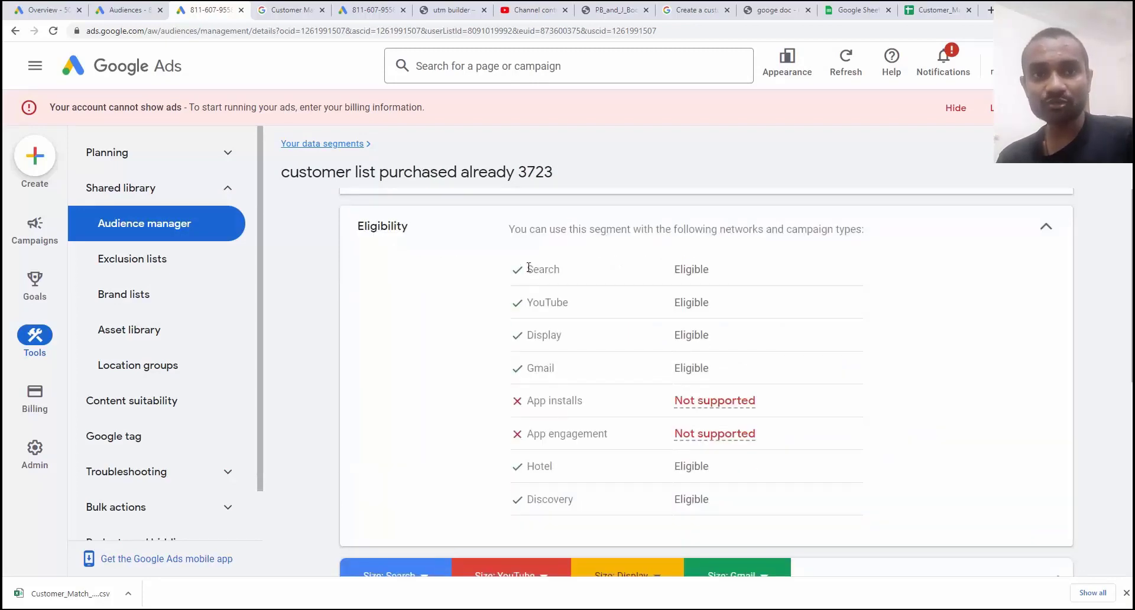
{"action": "left_click_drag", "start_coordinate": [525, 269], "coordinate": [727, 387]}
{"action": "left_click", "coordinate": [529, 400]}
{"action": "left_click_drag", "start_coordinate": [529, 401], "coordinate": [585, 402]}
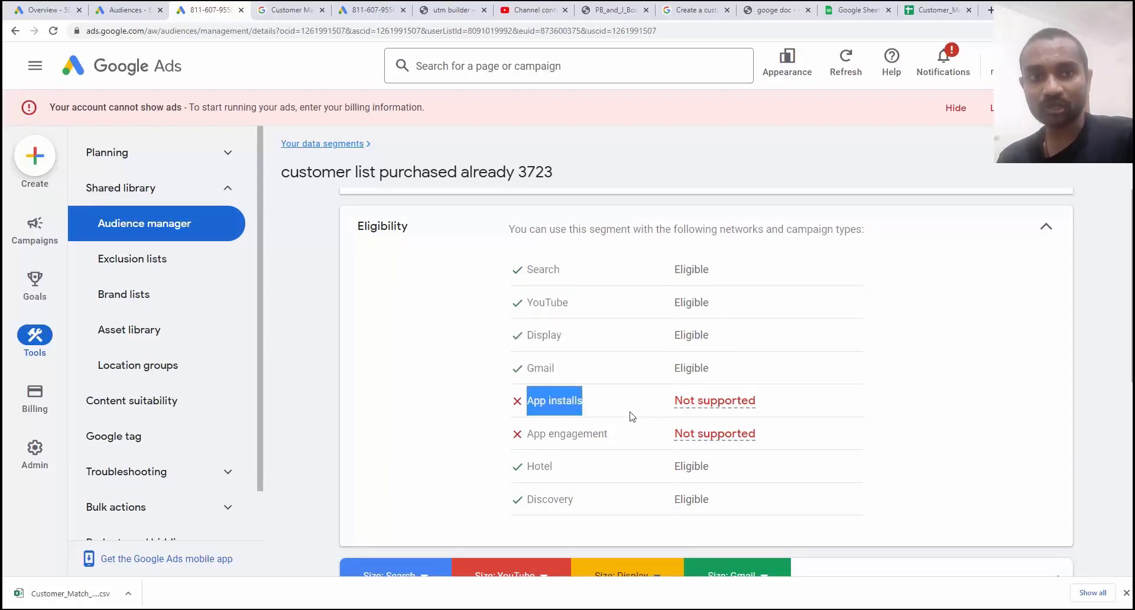
{"action": "left_click_drag", "start_coordinate": [610, 440], "coordinate": [517, 438]}
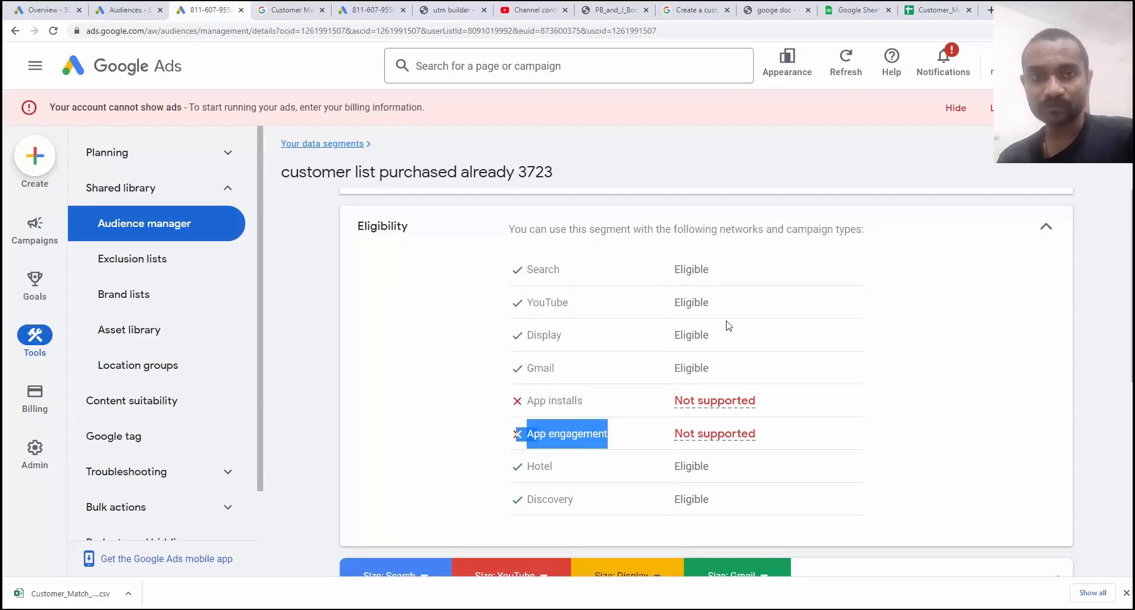